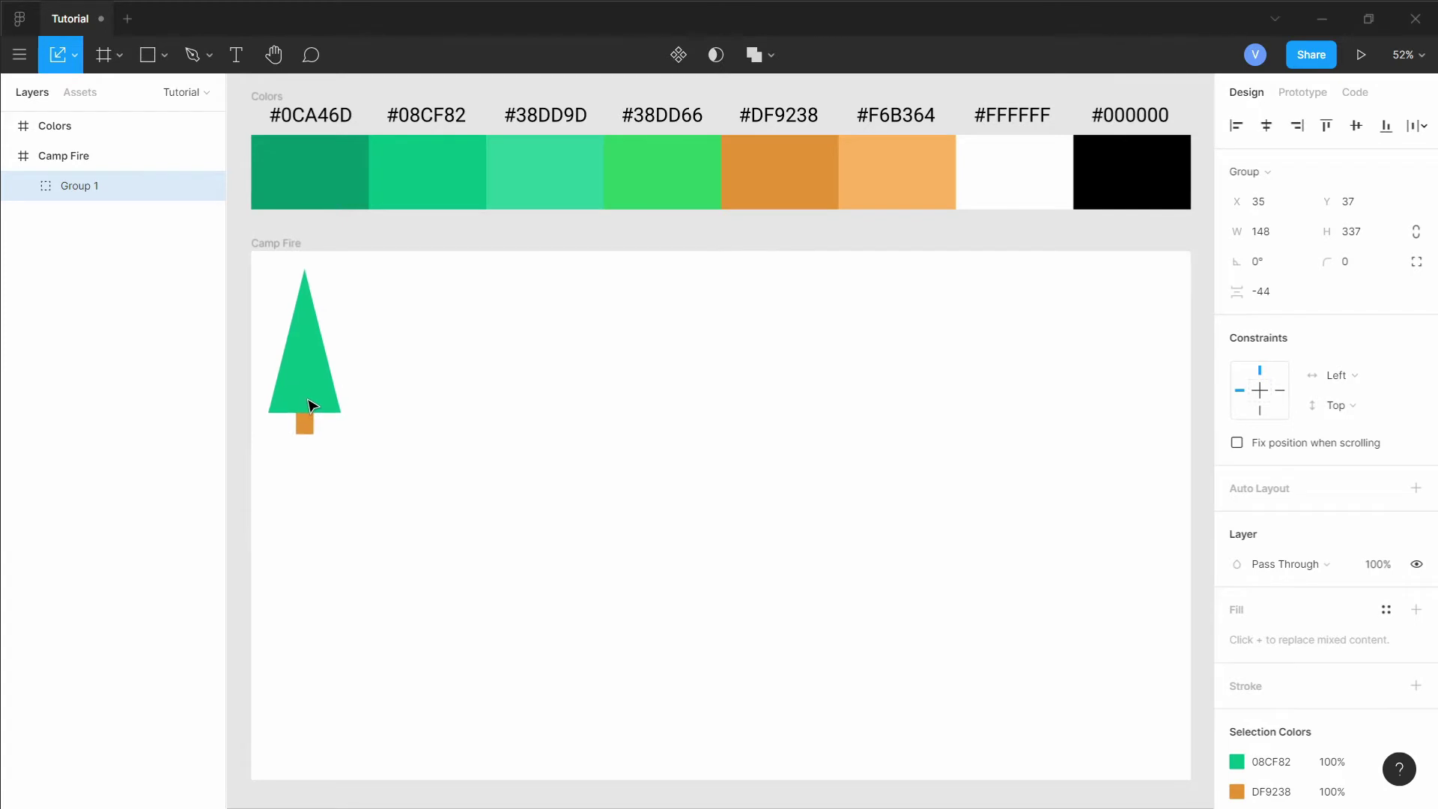
Draw a triangle about 330 × 208 in the Camp Fire frame and duplicate it twice into an overlapping vertical stack
left_click(586, 497)
left_click(164, 54)
left_click(129, 183)
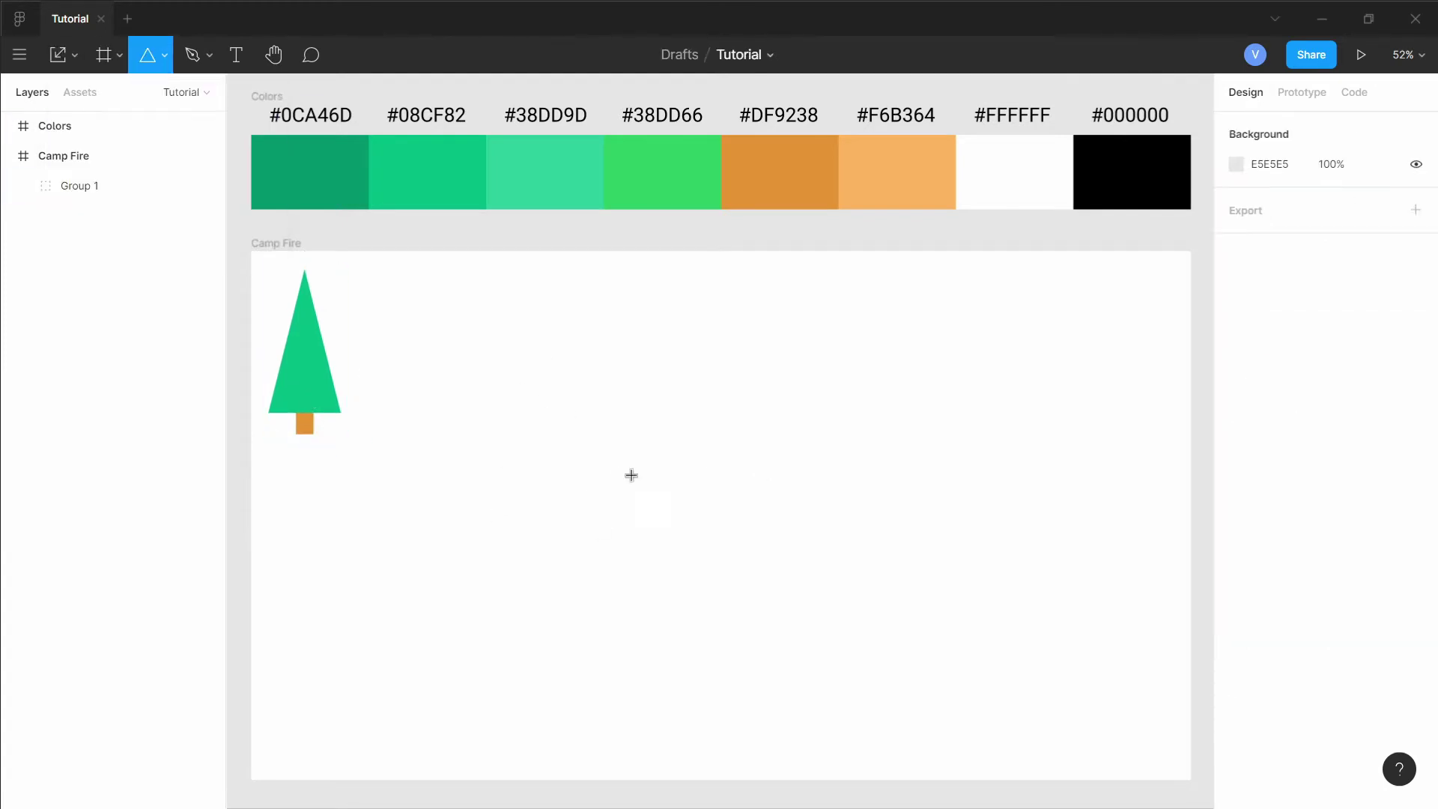
left_click_drag(548, 367, 693, 502)
right_click(633, 473)
left_click(654, 495)
left_click_drag(622, 456, 623, 542)
left_click(570, 435)
left_click_drag(536, 416, 718, 490)
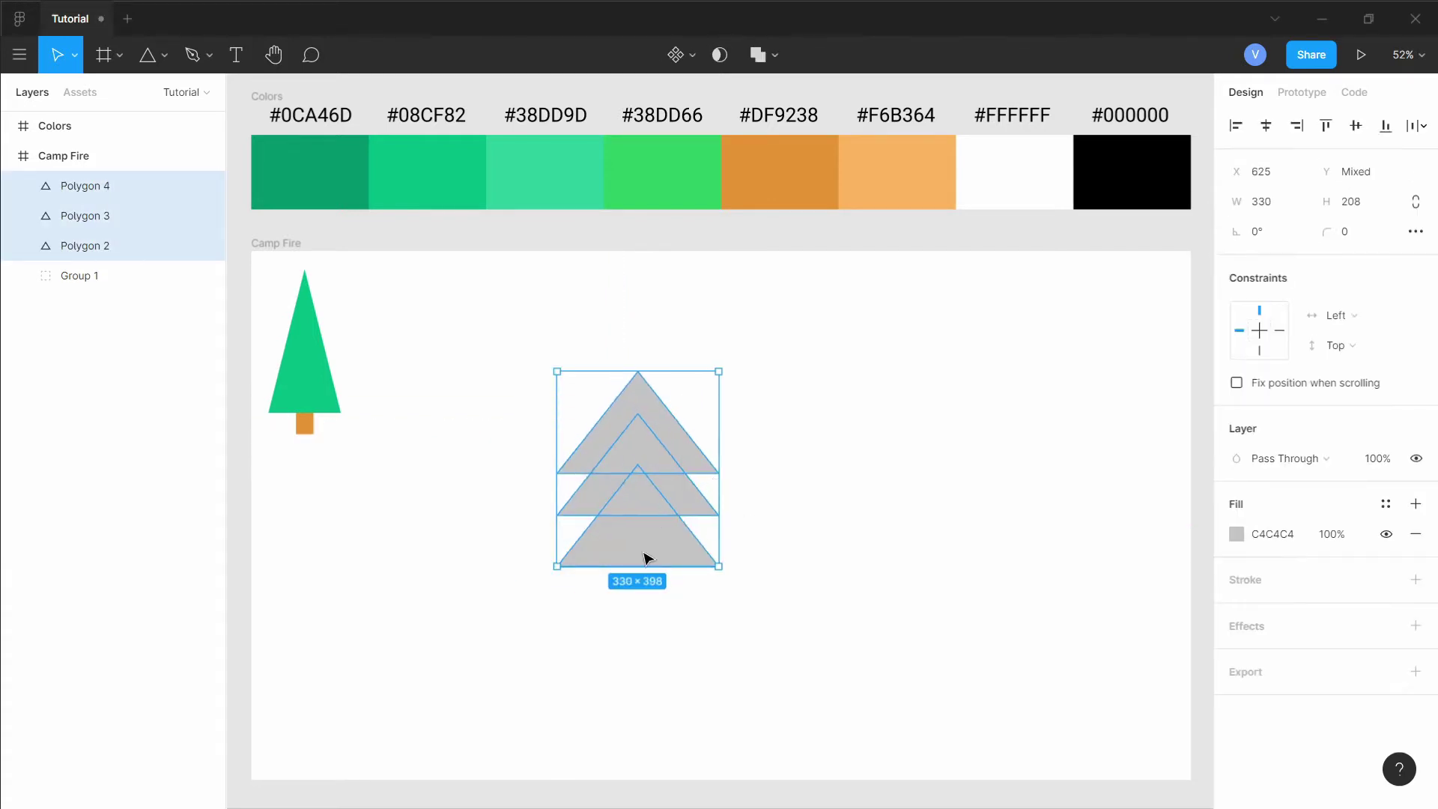
Shrink the upper two triangles to about 264 × 166 and enlarge the middle one slightly to form stepped tree tiers
left_click(846, 570)
left_click_drag(658, 545, 662, 538)
mouse_move(629, 446)
left_mouse_down()
mouse_move(640, 393)
mouse_move(637, 435)
left_mouse_up()
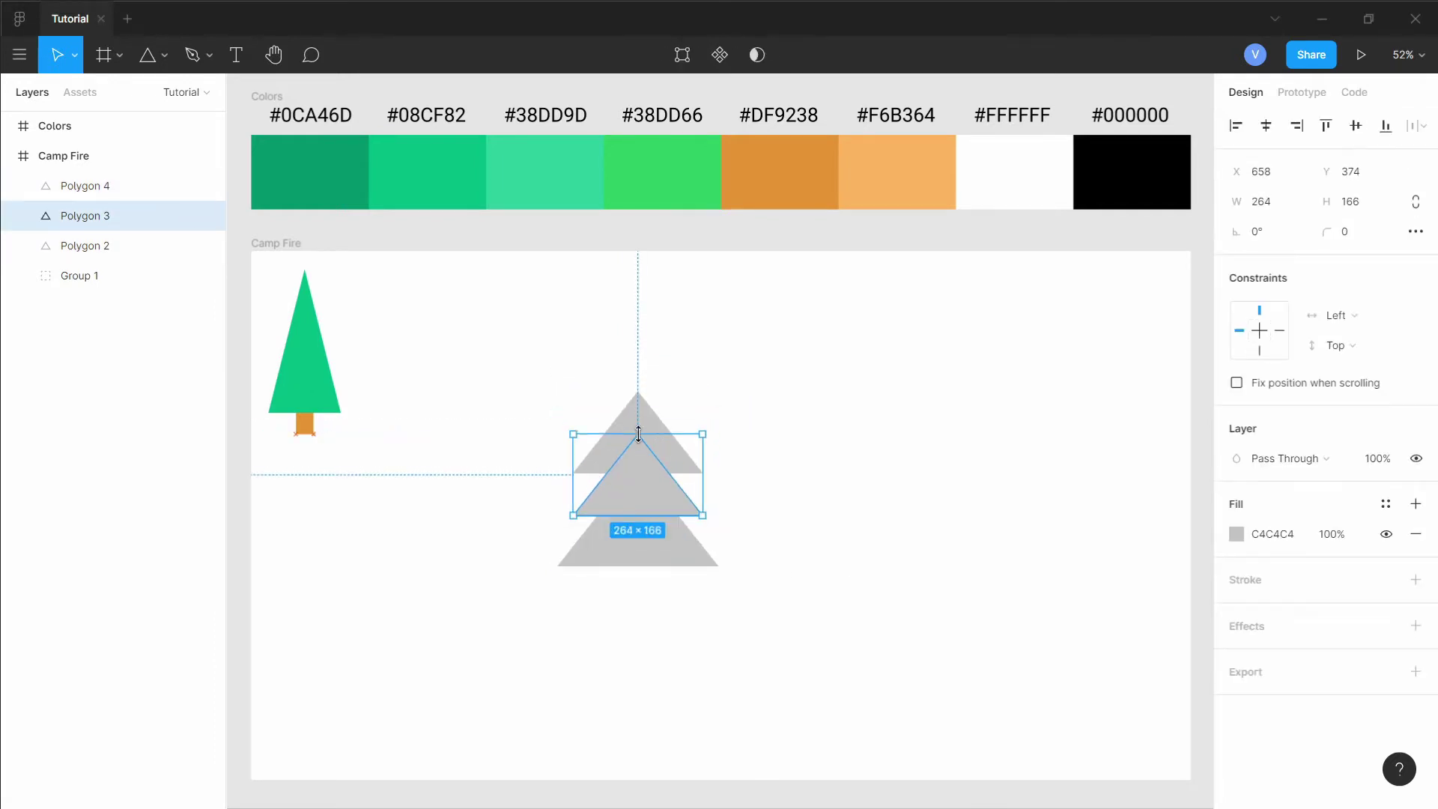
left_click(821, 441)
left_click(621, 489)
left_click(627, 468)
left_click_drag(632, 516, 633, 521)
left_click(699, 607)
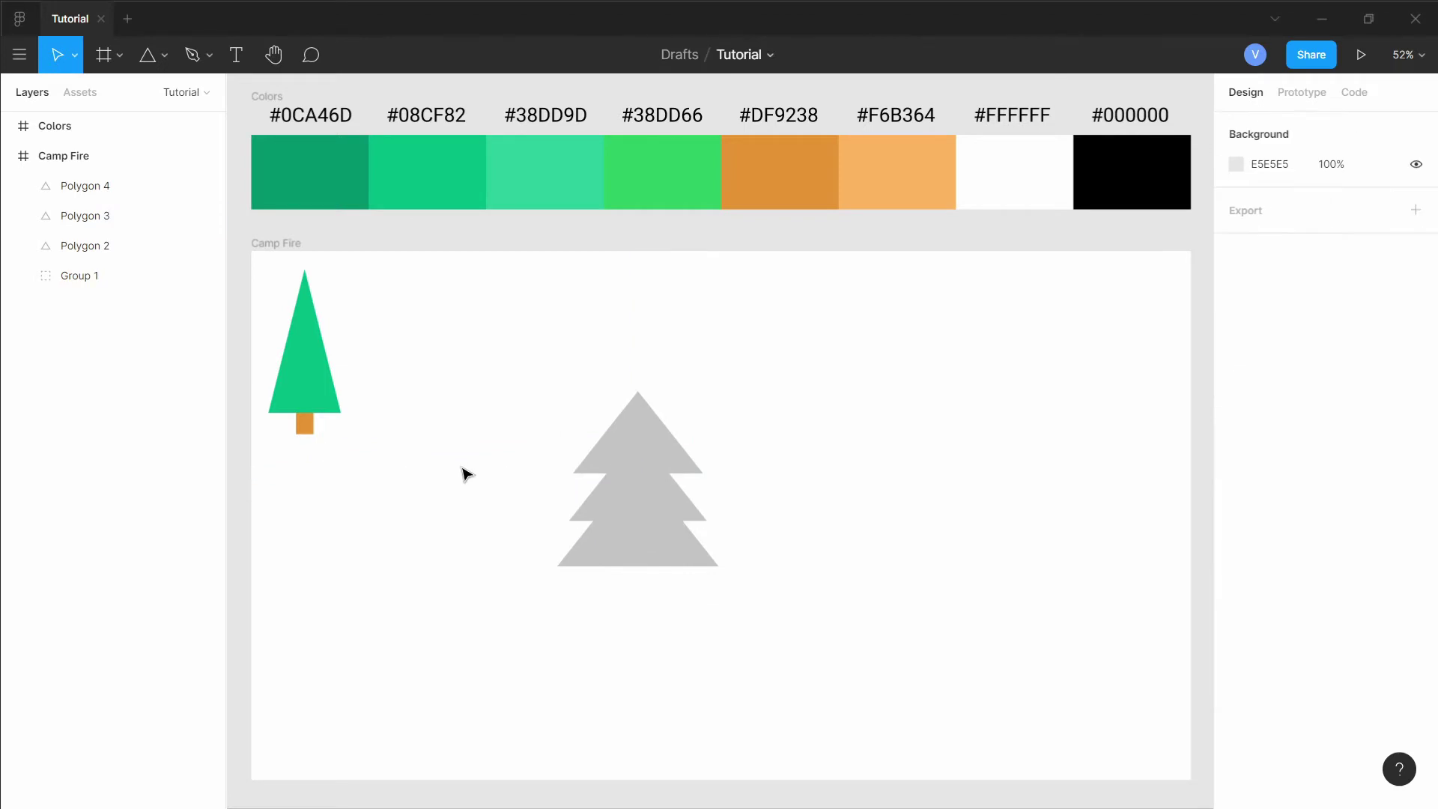
Fill the three stacked triangles with the dark green #0CA46D swatch color
left_click_drag(533, 367, 647, 487)
key("i")
left_click(310, 172)
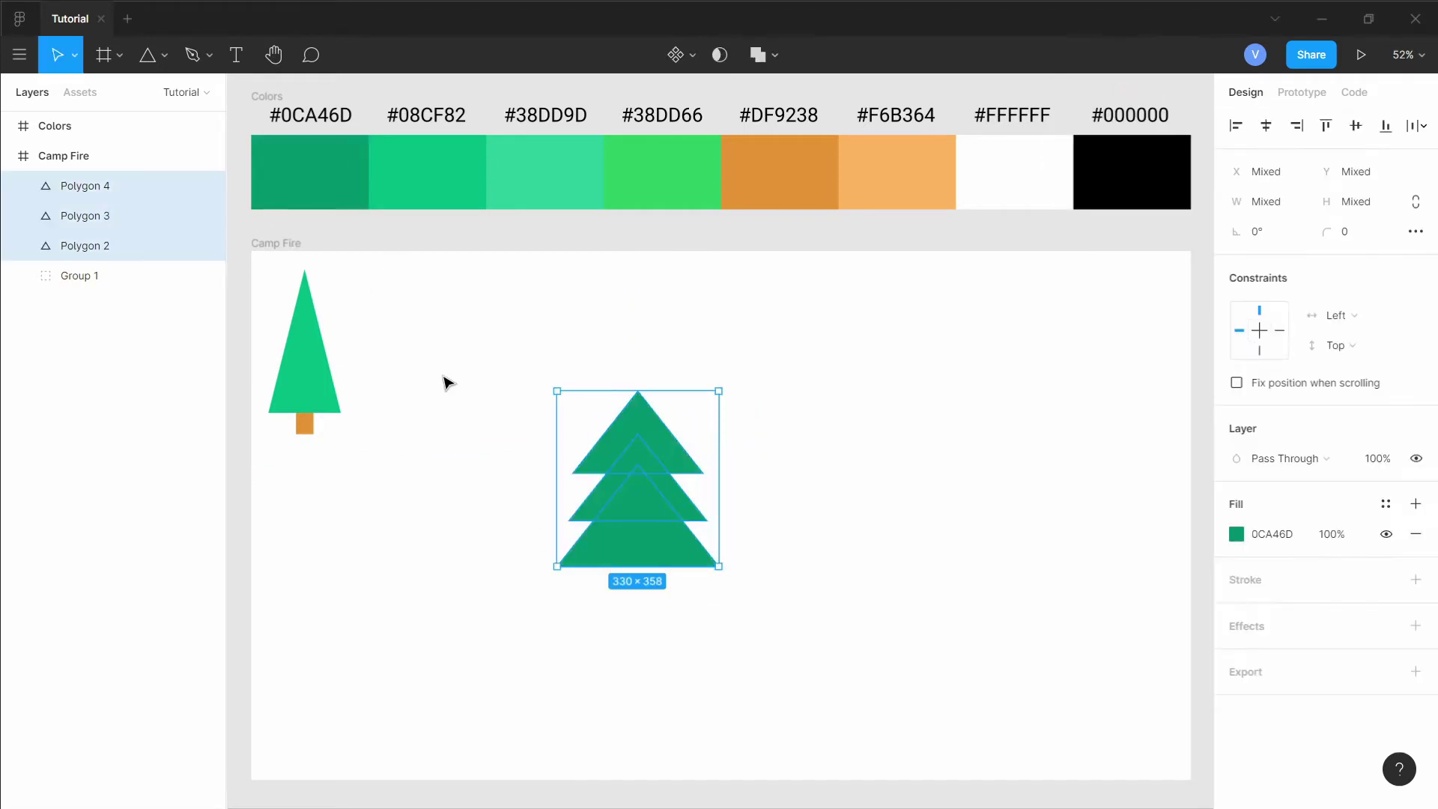
Draw a rectangular trunk about 65 × 107 under the stacked triangles and fill it with the #F6B364 swatch color
left_click(445, 379)
left_click(165, 63)
left_click(171, 97)
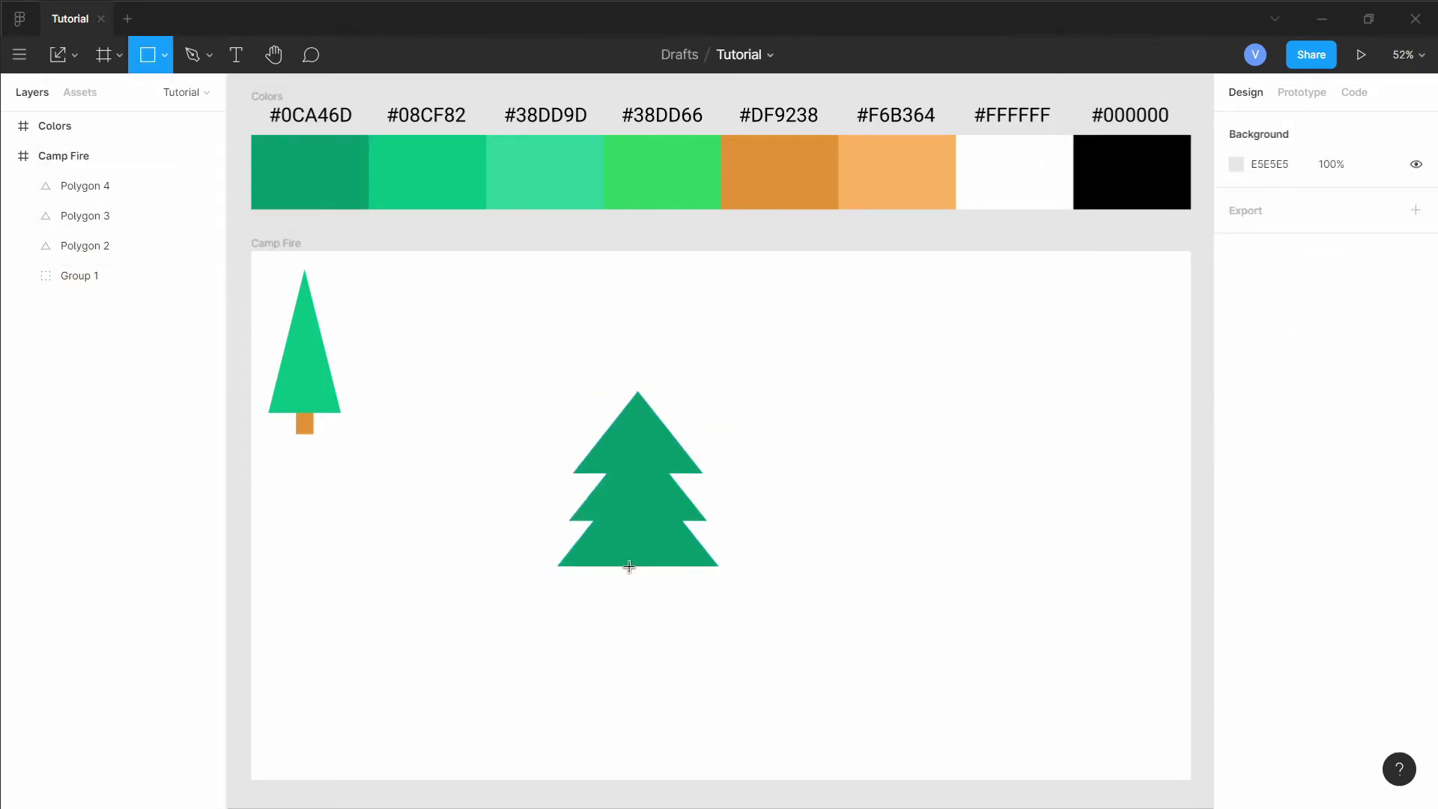
left_click_drag(623, 565, 655, 618)
key("i")
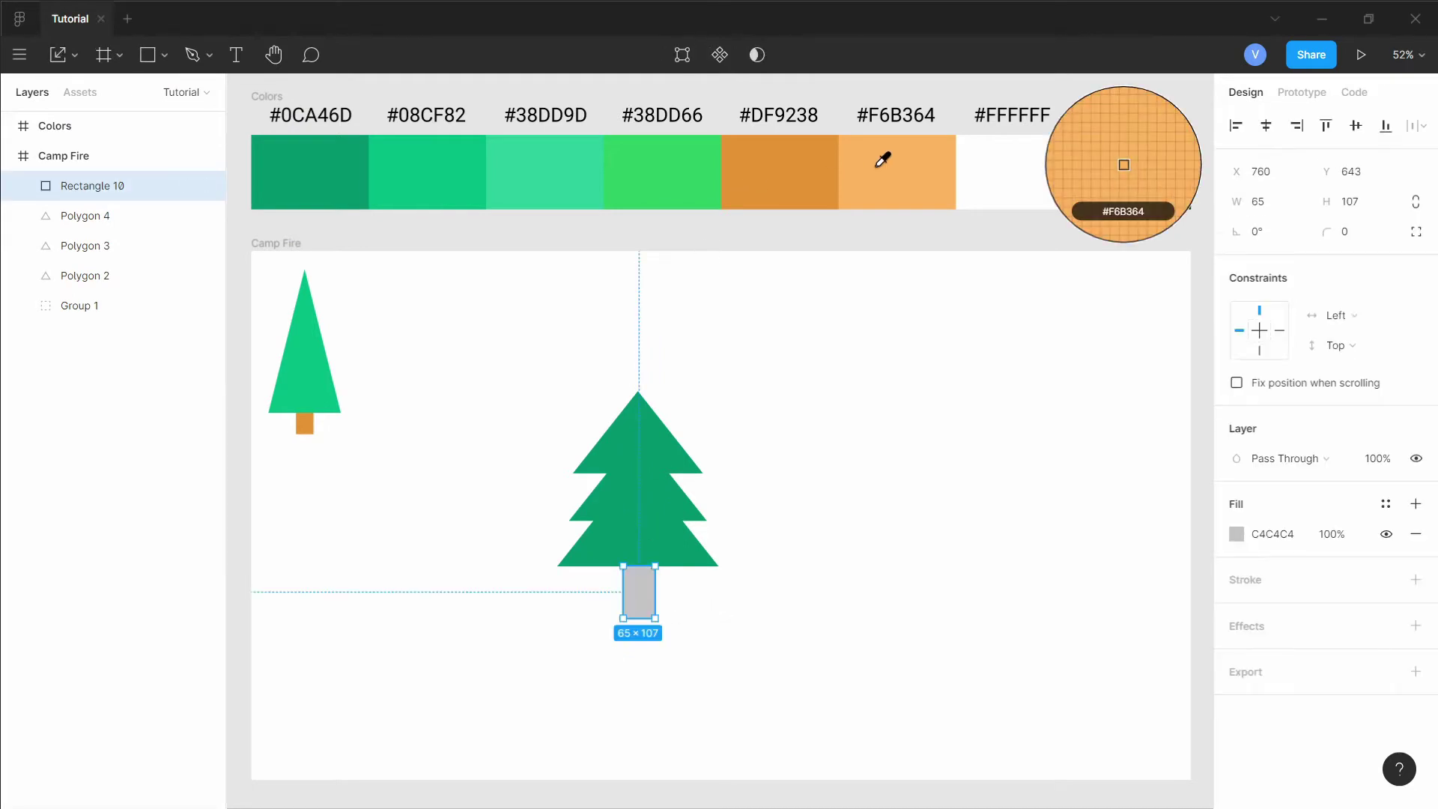
left_click(876, 166)
Group the three dark green triangles and their trunk into one tree
left_click_drag(723, 385, 604, 622)
right_click(659, 497)
left_click(658, 449)
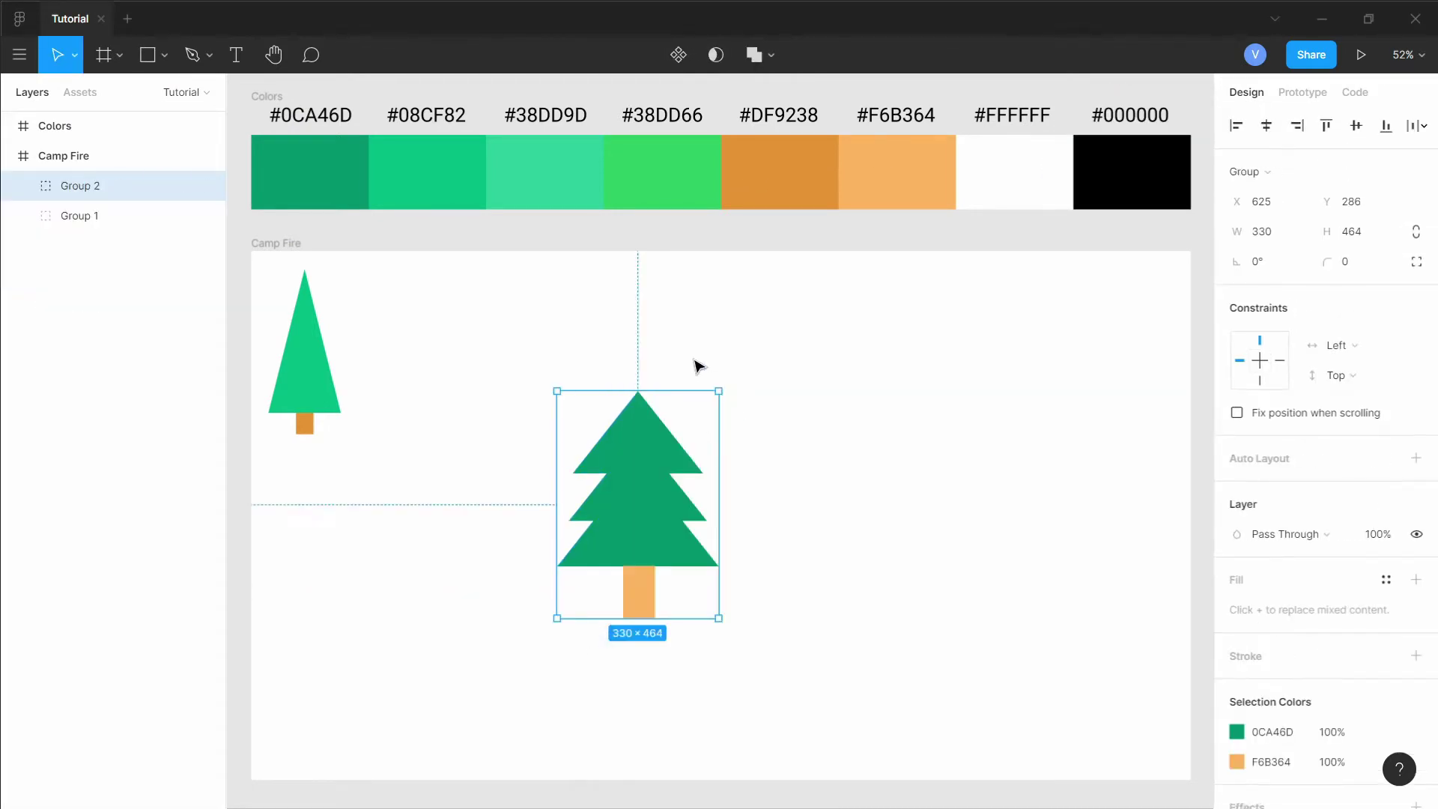
Scale the dark green tree proportionally to about 191 × 269 and place it beside the first tree
left_click(75, 57)
left_click(72, 120)
left_click_drag(718, 391, 648, 487)
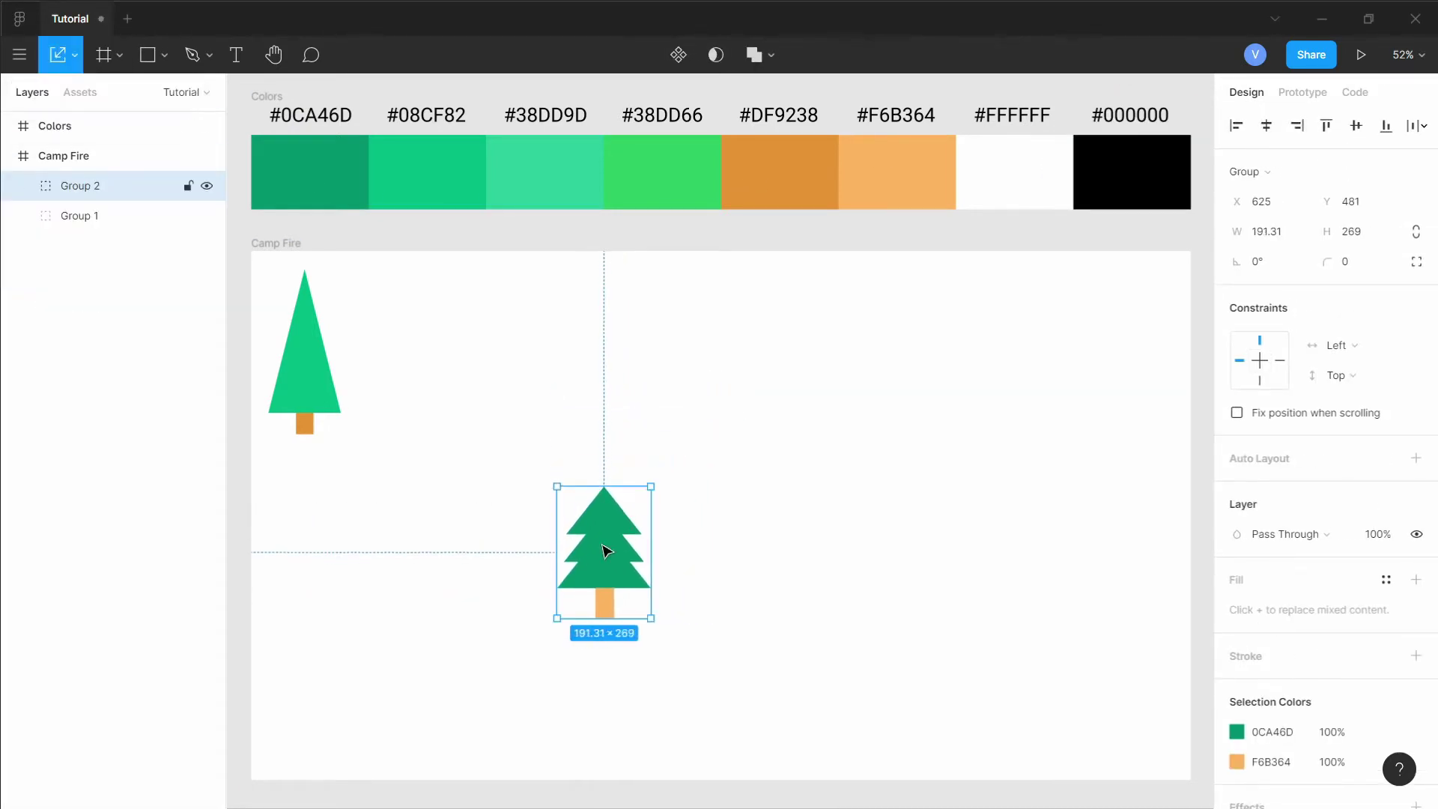
left_click_drag(604, 552, 390, 379)
left_click(609, 562)
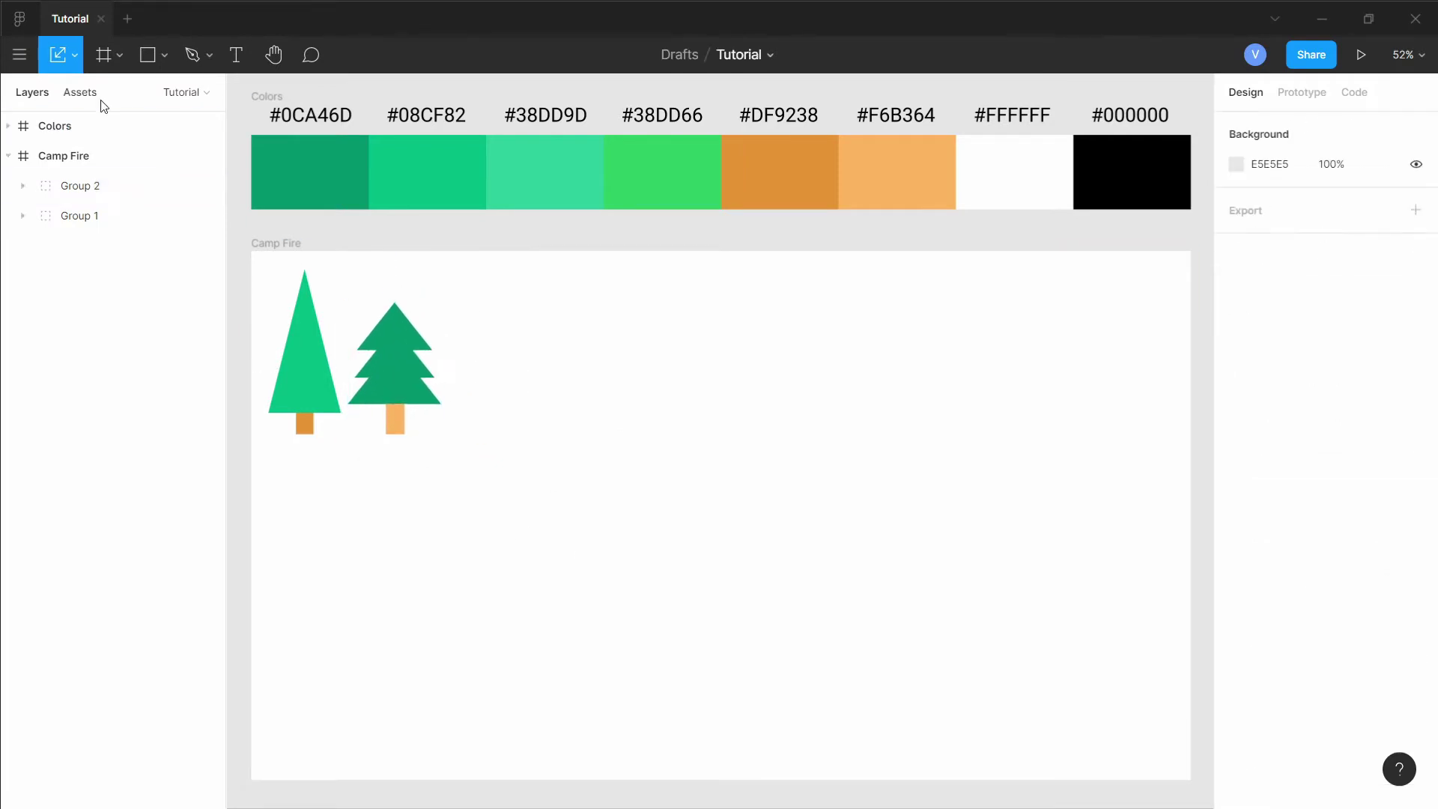
Draw a circle about 388 px wide in the middle of the Camp Fire frame for a round tree crown
left_click(119, 56)
left_click(162, 57)
left_click(127, 163)
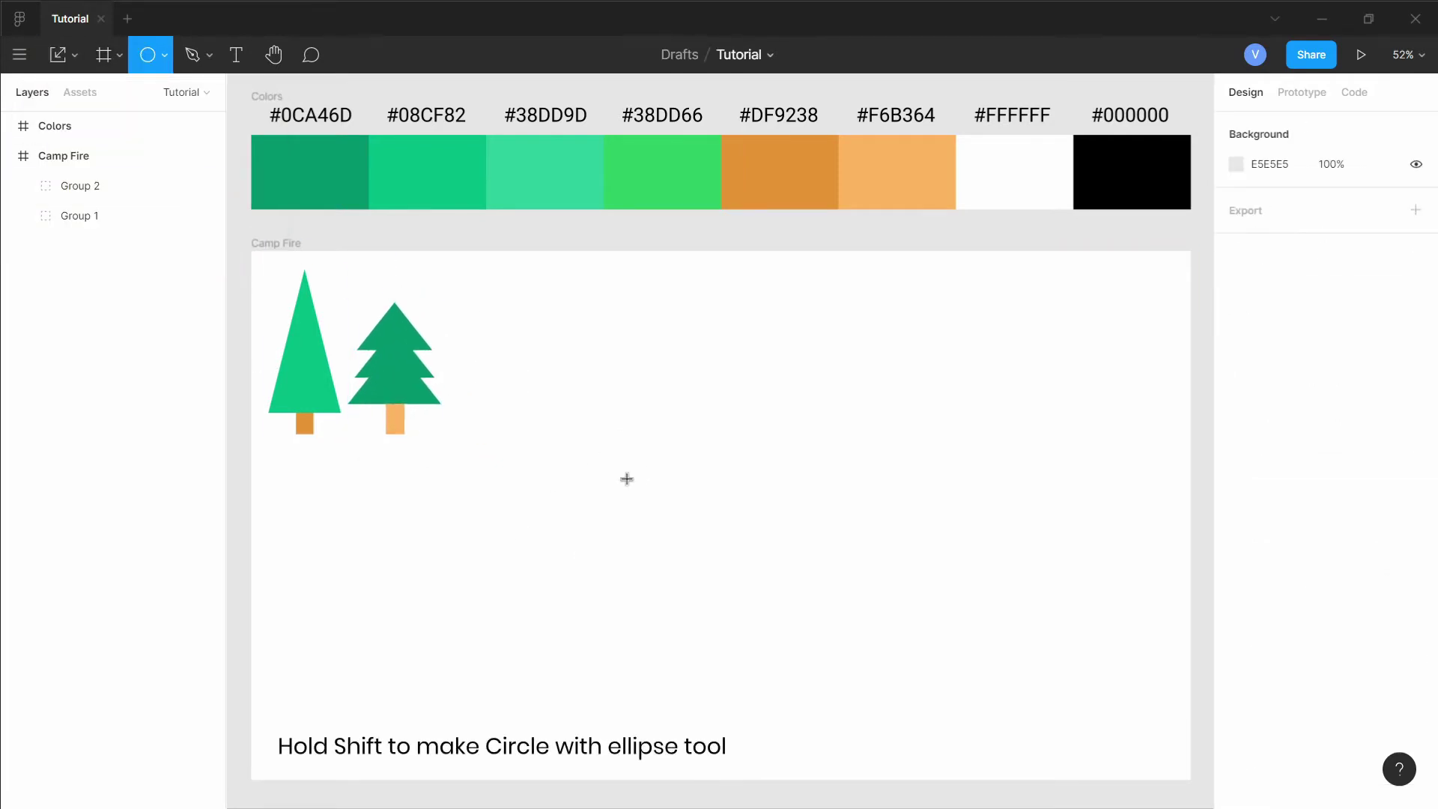
left_click_drag(626, 479, 725, 580)
Draw a rectangular trunk about 75 × 149 under the circle and place its layer behind the circle
left_click_drag(639, 523, 647, 660)
left_click(164, 55)
left_click(82, 93)
left_click_drag(113, 187, 127, 230)
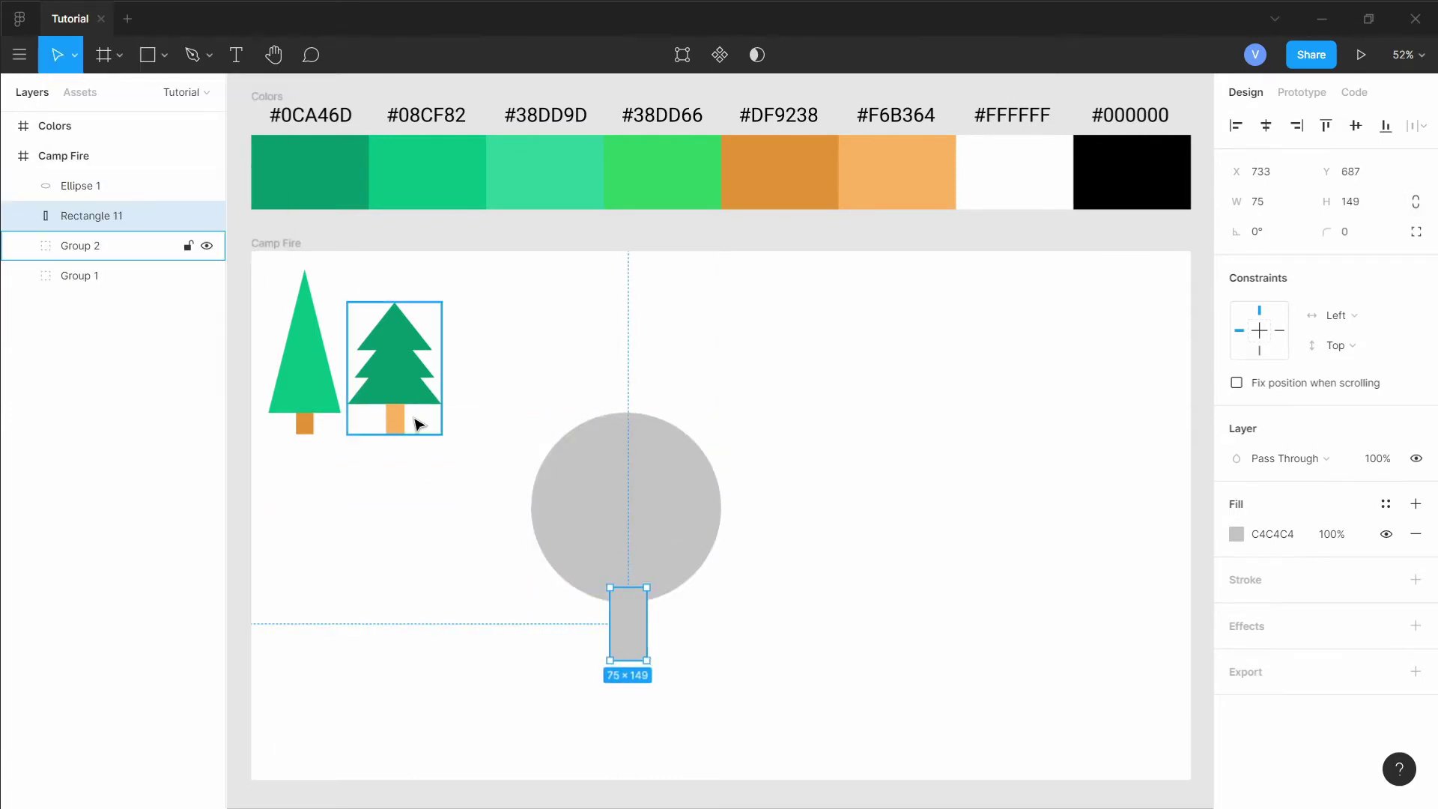
Color the round crown #38DD66 and its trunk #F6B364, and duplicate the tree beside the original
left_click(640, 512)
key("i")
left_click(630, 192)
left_click_drag(655, 576, 916, 596)
left_click(629, 644)
key("i")
left_click(896, 173)
left_click(648, 618, "shift")
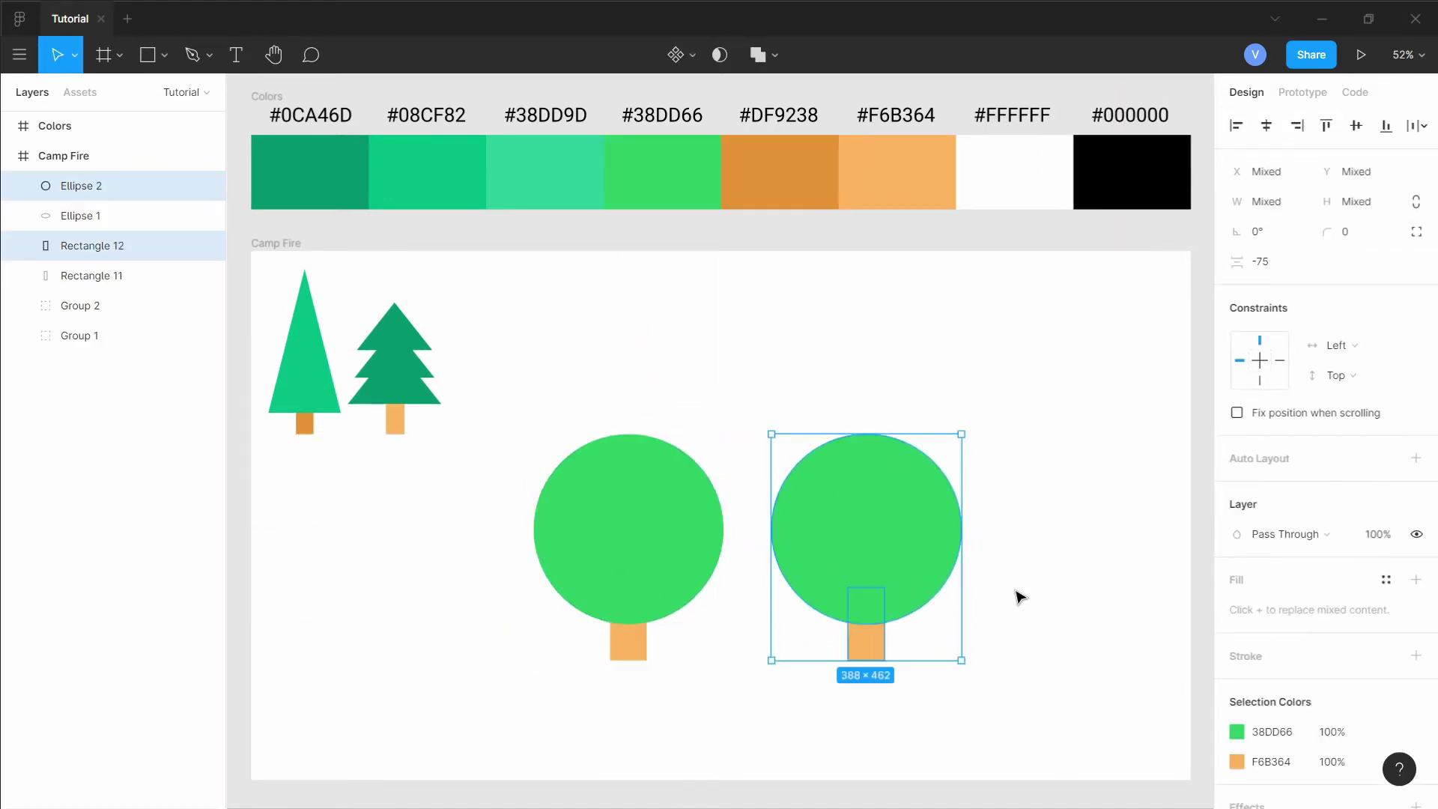
Reshape the duplicated tree's crown into an oval about 294 × 432 and narrow its trunk beneath it
left_click(908, 490)
mouse_move(865, 434)
left_mouse_down()
mouse_move(863, 385)
mouse_move(858, 444)
mouse_move(858, 411)
left_mouse_up()
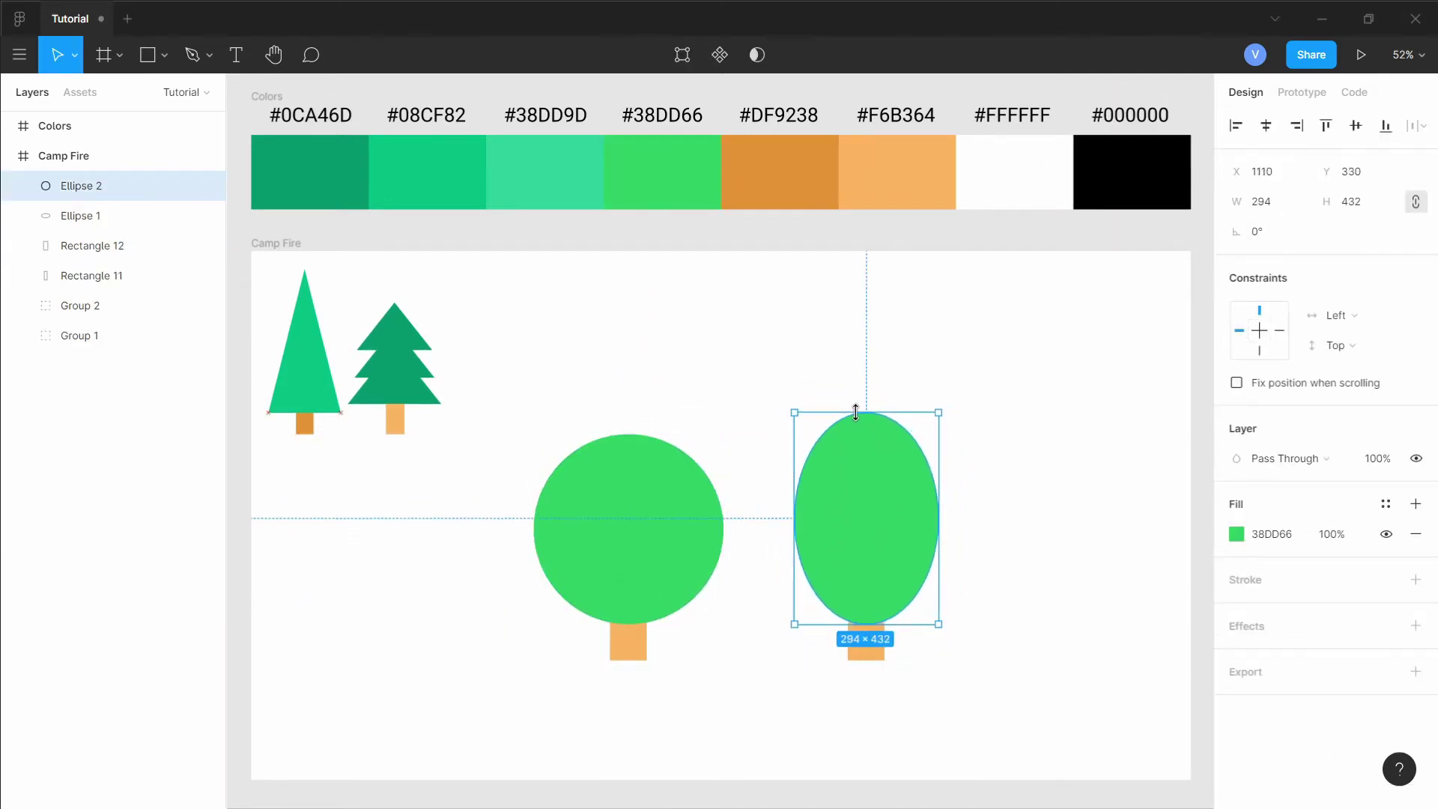
left_click(870, 649)
left_click(896, 681)
left_click_drag(761, 677, 877, 595)
left_click_drag(876, 593, 864, 591)
Group the oval tree's crown and trunk, and group the round tree's crown and trunk separately
left_click_drag(982, 527, 857, 612)
right_click(856, 612)
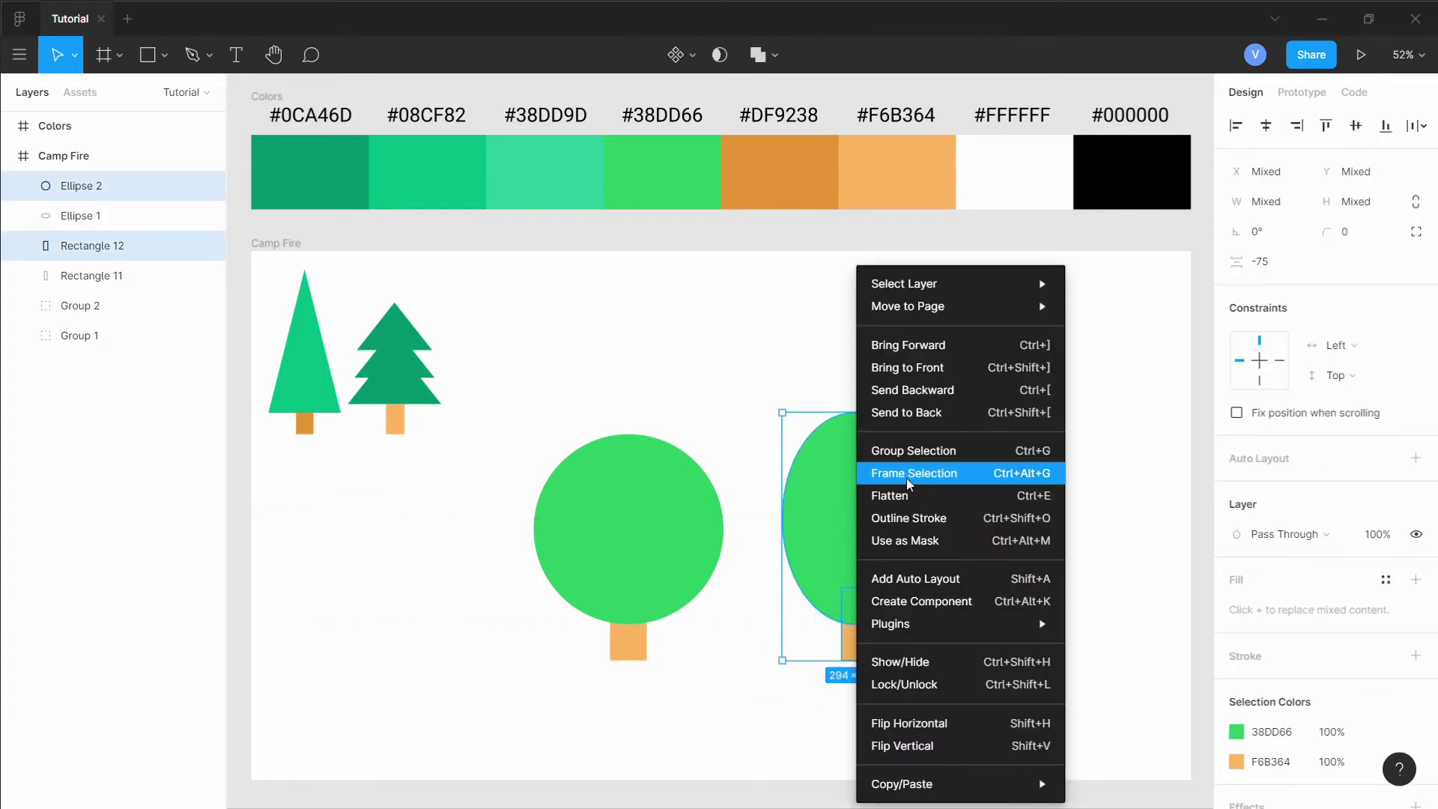
left_click(909, 451)
left_click_drag(730, 480, 624, 608)
right_click(623, 608)
left_click(668, 451)
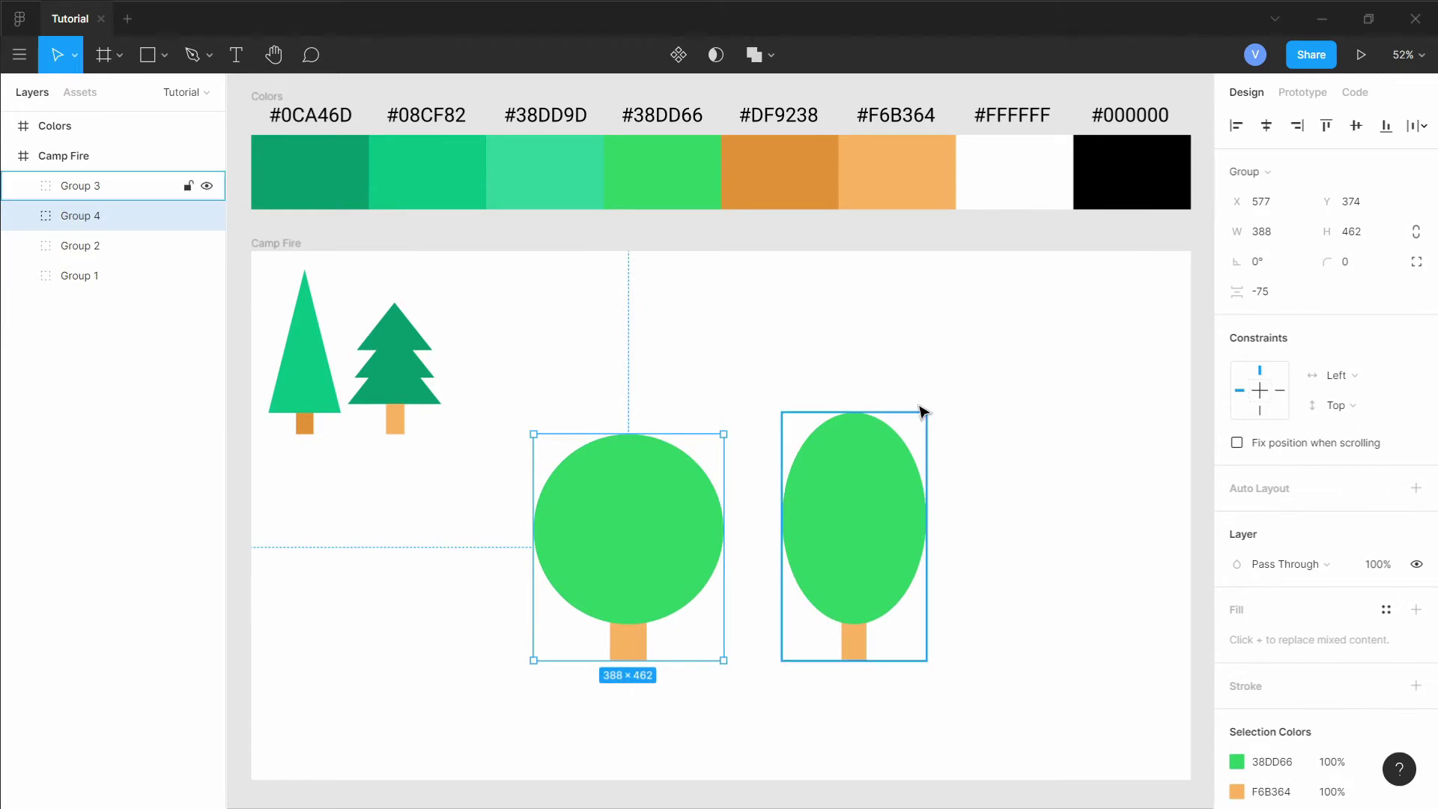
Scale the round and oval trees together to about 373 × 235 and place them below the two conifers
left_click_drag(1002, 404, 678, 516)
left_click(104, 55)
left_click(75, 56)
left_click(65, 123)
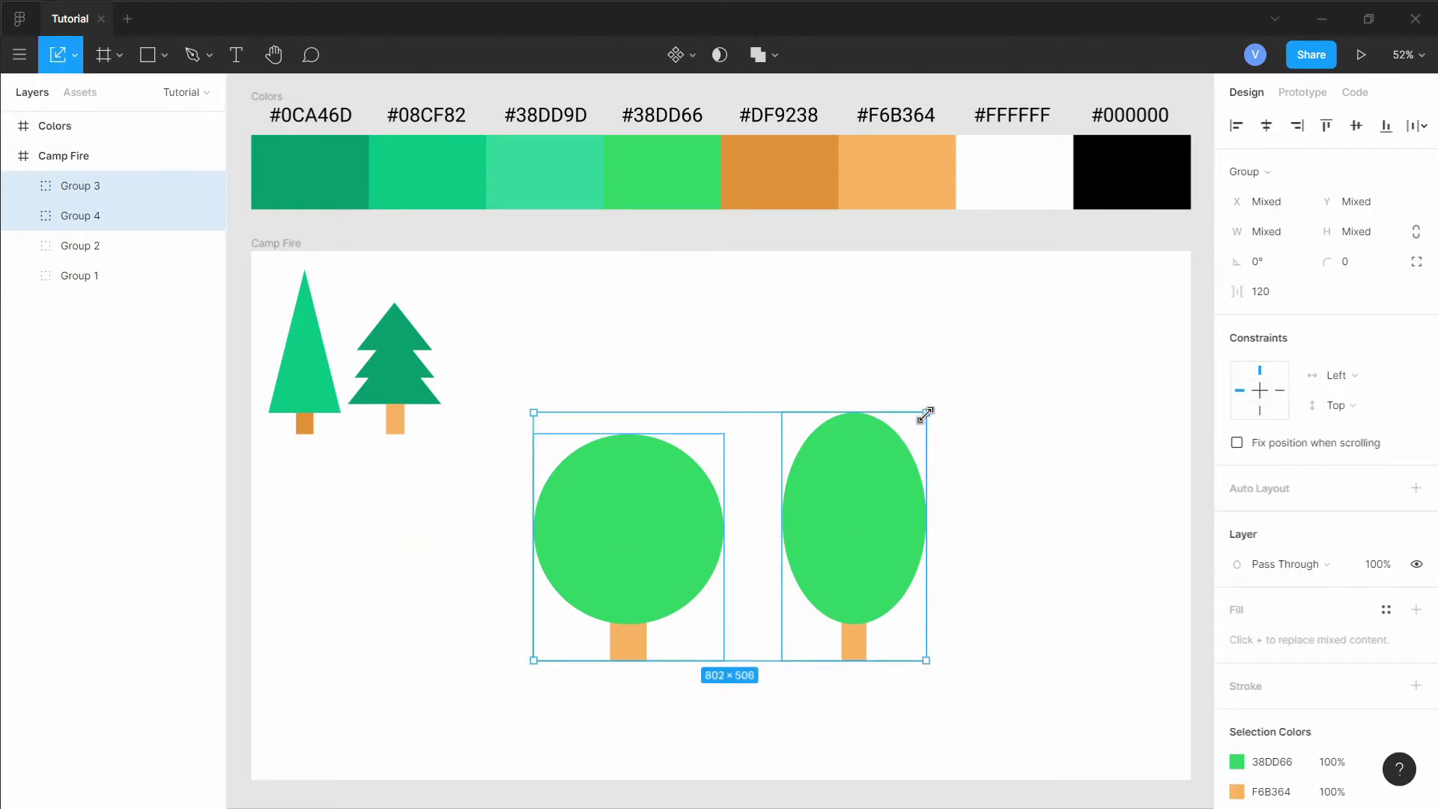
left_click_drag(925, 413, 755, 520)
left_click_drag(573, 626, 297, 550)
left_click_drag(481, 443, 441, 458)
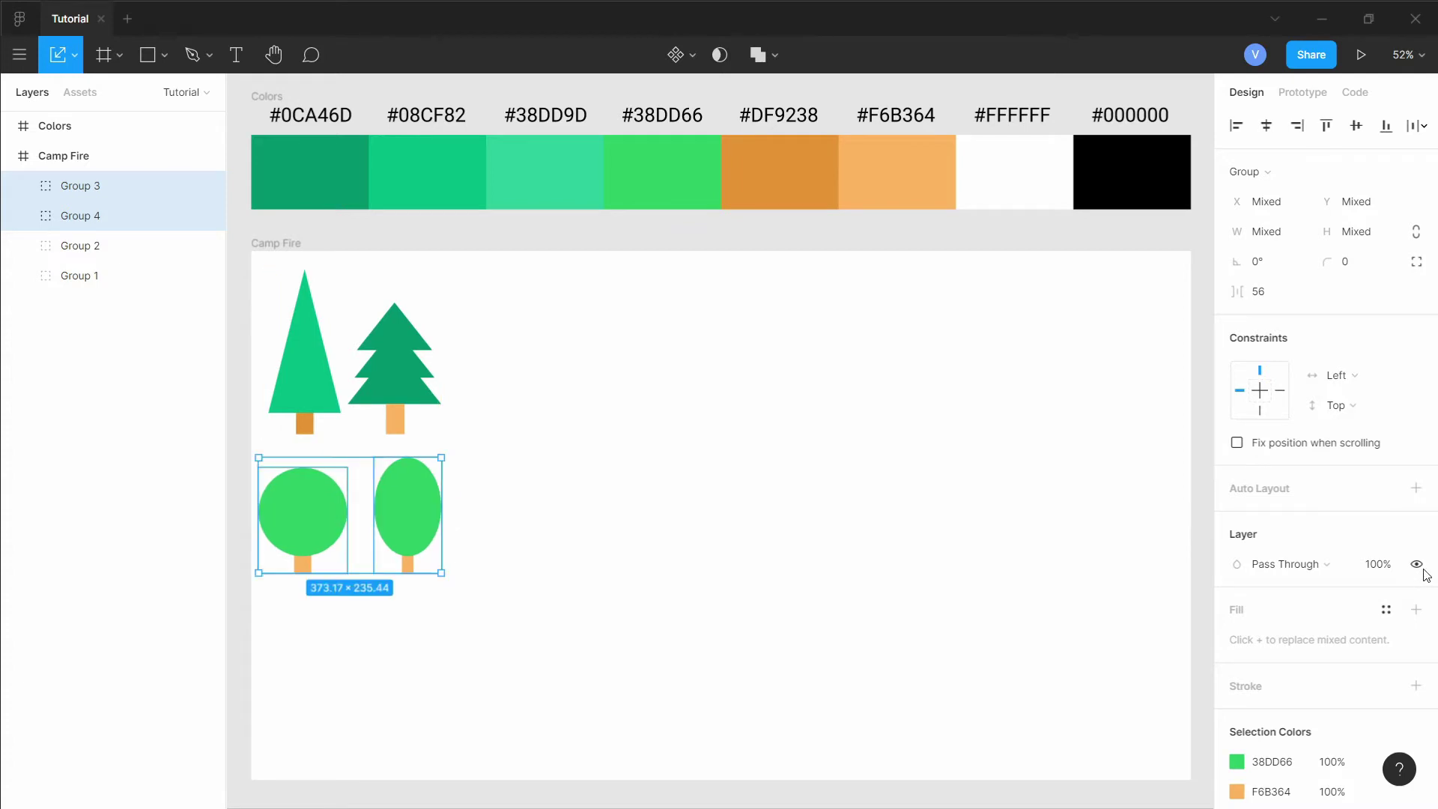
Draw a circle about 226 × 226 in the empty middle of the frame and fill it with #38DD9D
key("Escape")
left_click(163, 52)
left_click(180, 158)
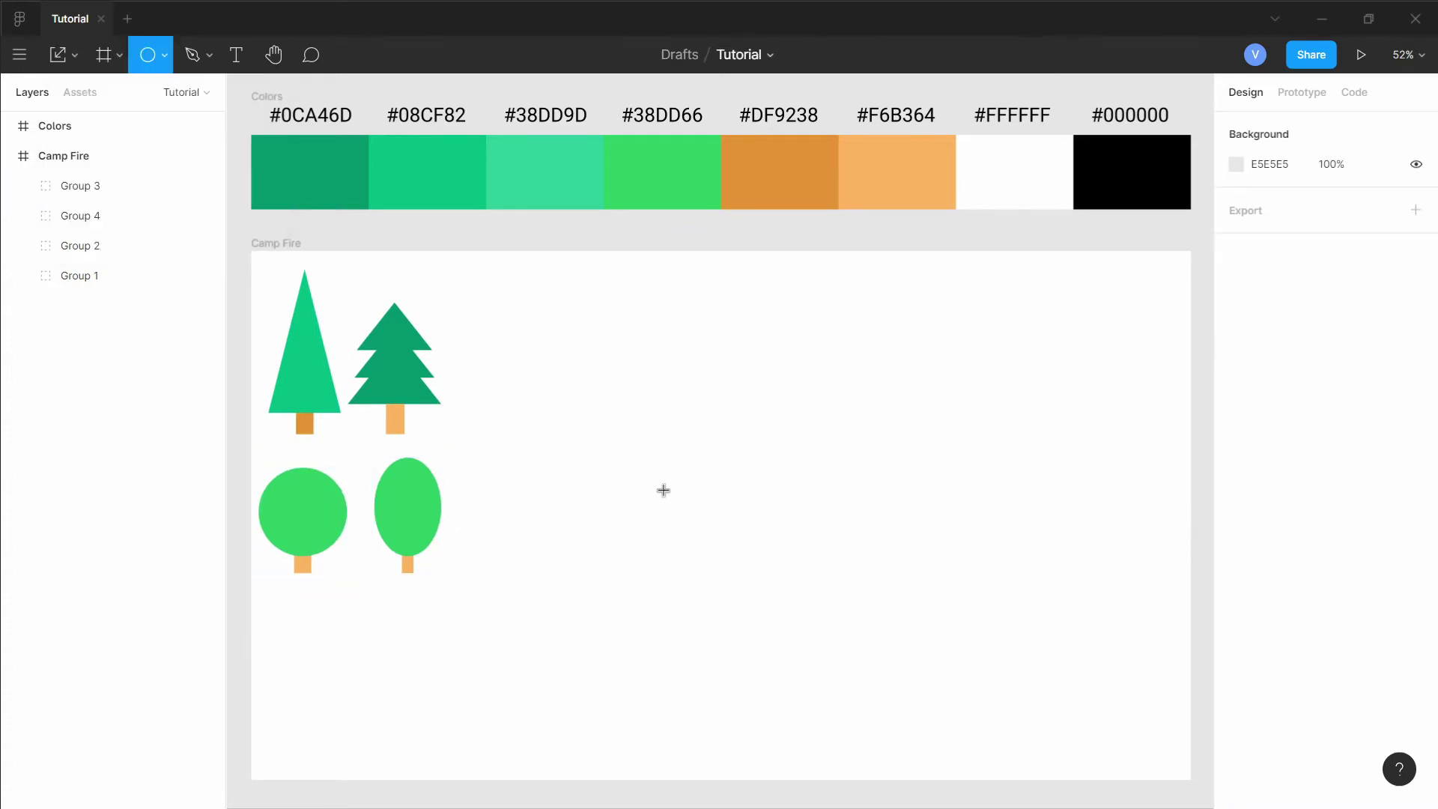
left_click_drag(636, 491, 682, 547)
left_click_drag(650, 510, 667, 558)
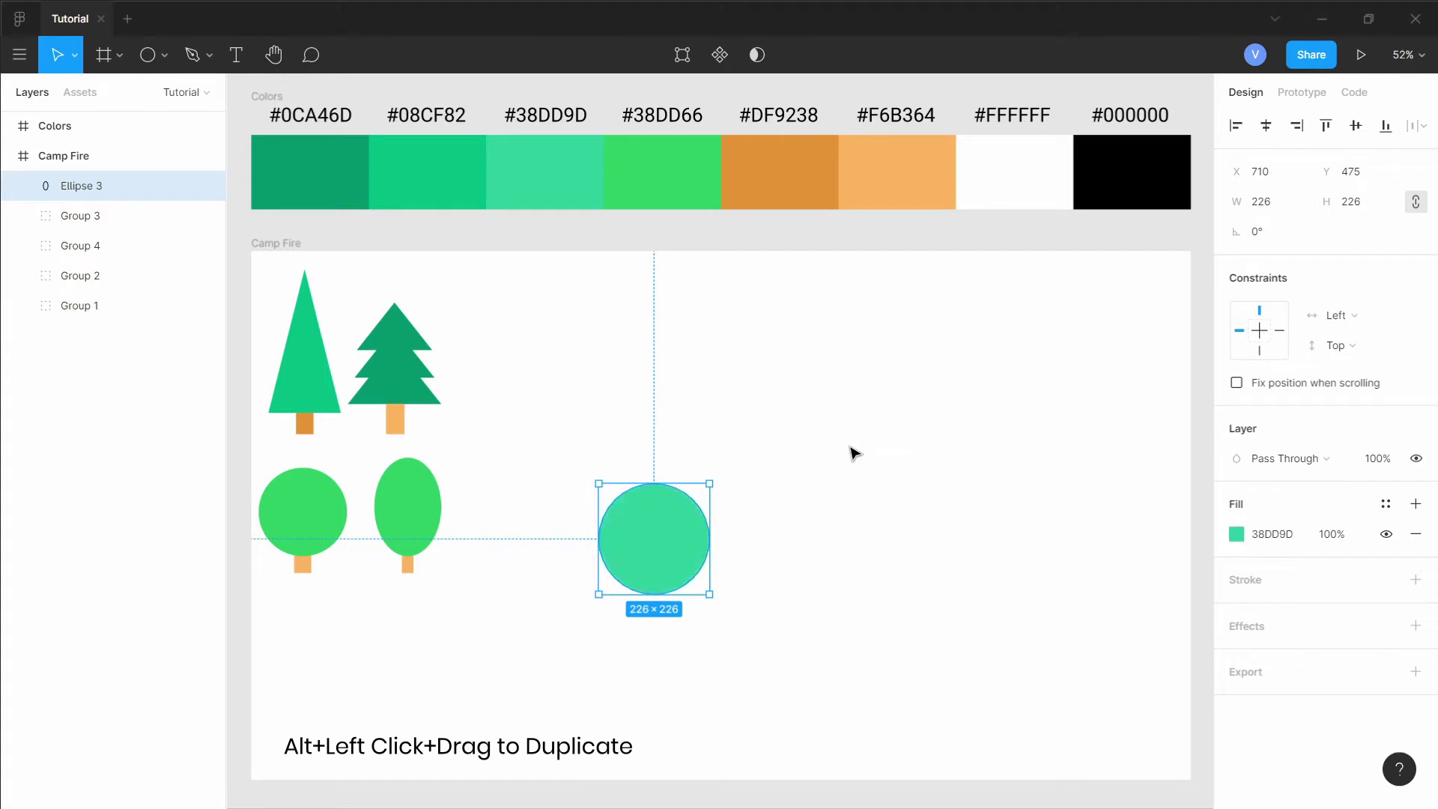
Duplicate the circle into a crown of five overlapping circles and put a #DF9238 trunk about 57 px wide behind them
left_click(853, 449)
left_click_drag(659, 555, 741, 478)
key("ctrl+d")
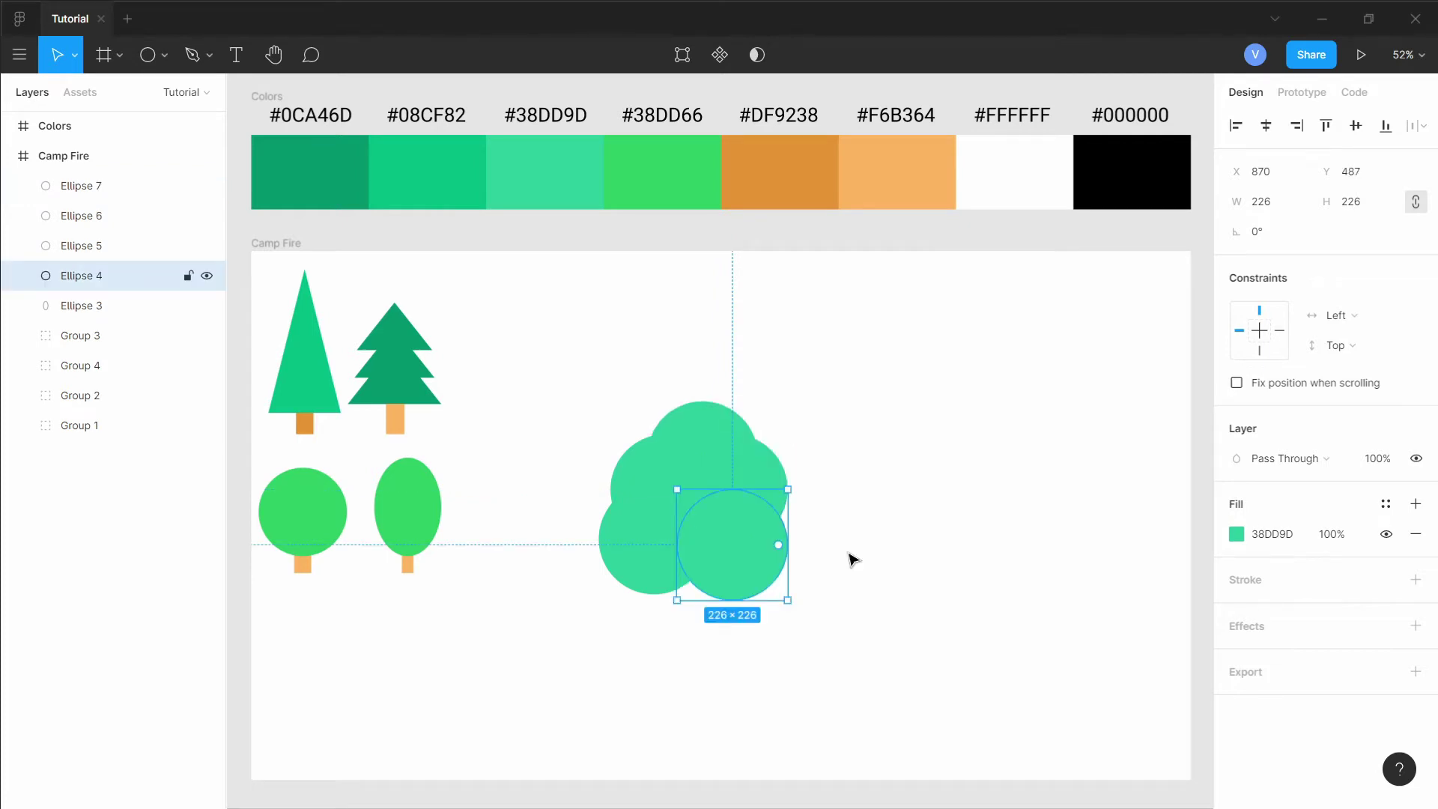
left_click(687, 417)
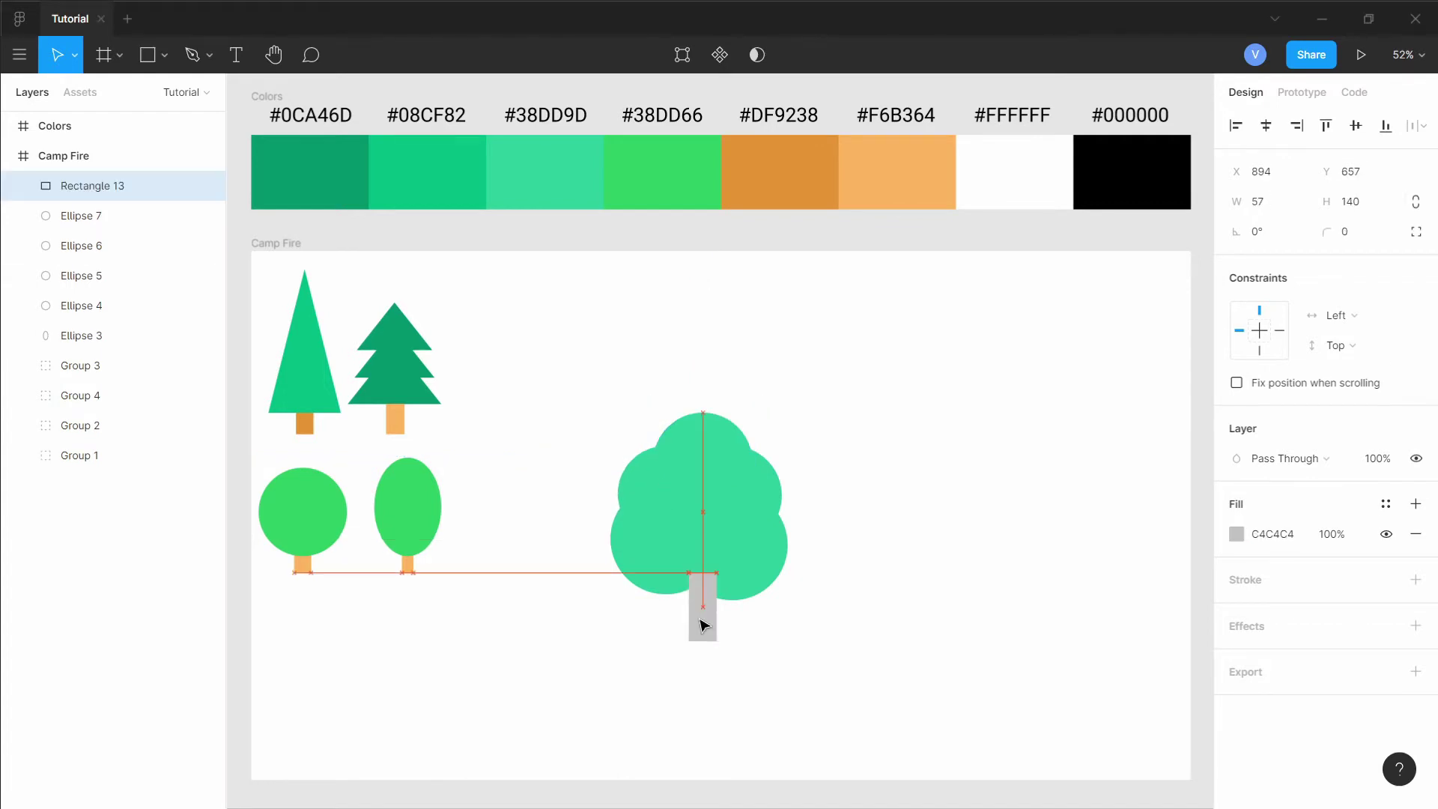
left_click_drag(113, 186, 132, 349)
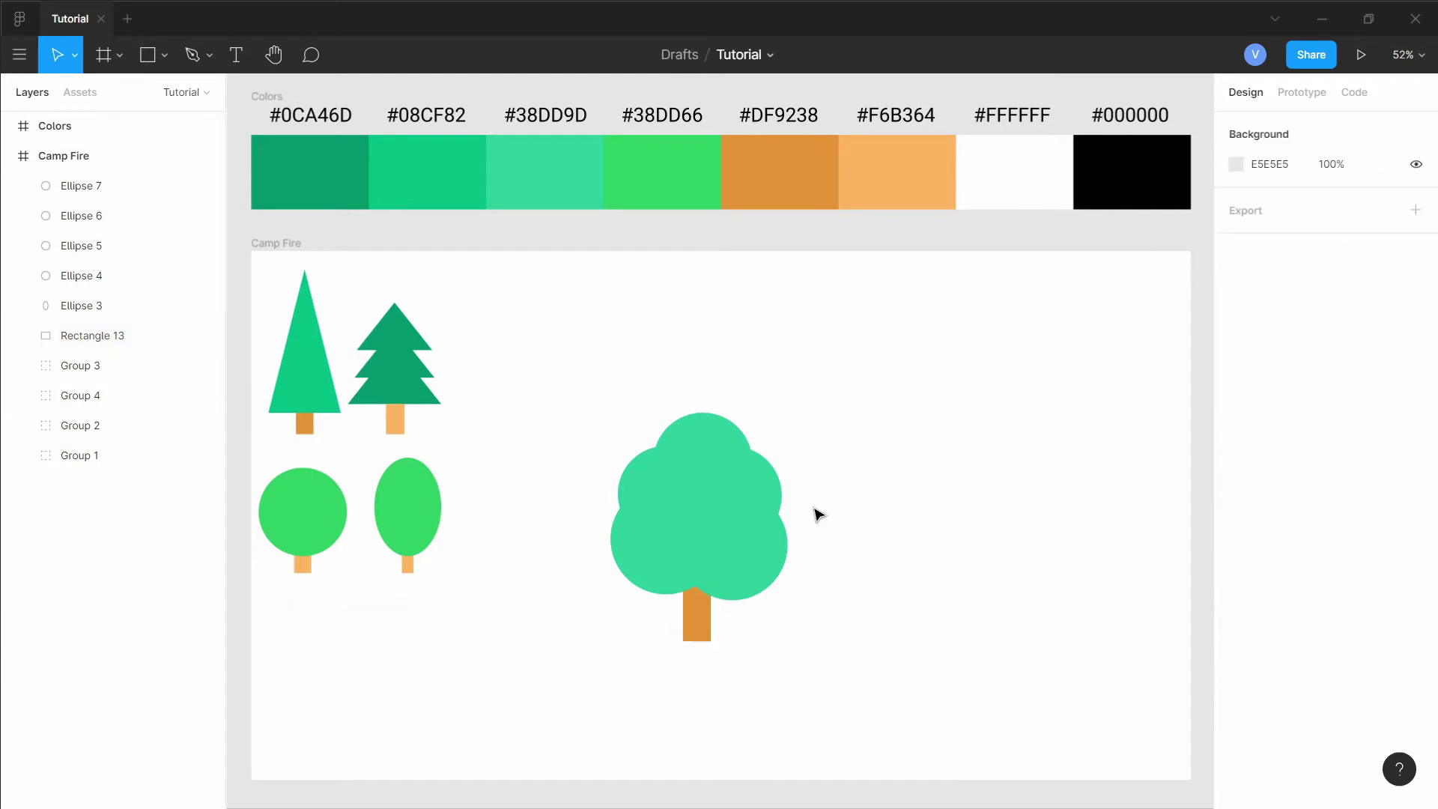
Recolor the five crown circles of the cloud-shaped tree with the #08CF82 swatch color
left_click_drag(849, 462, 613, 548)
key("i")
left_click(411, 176)
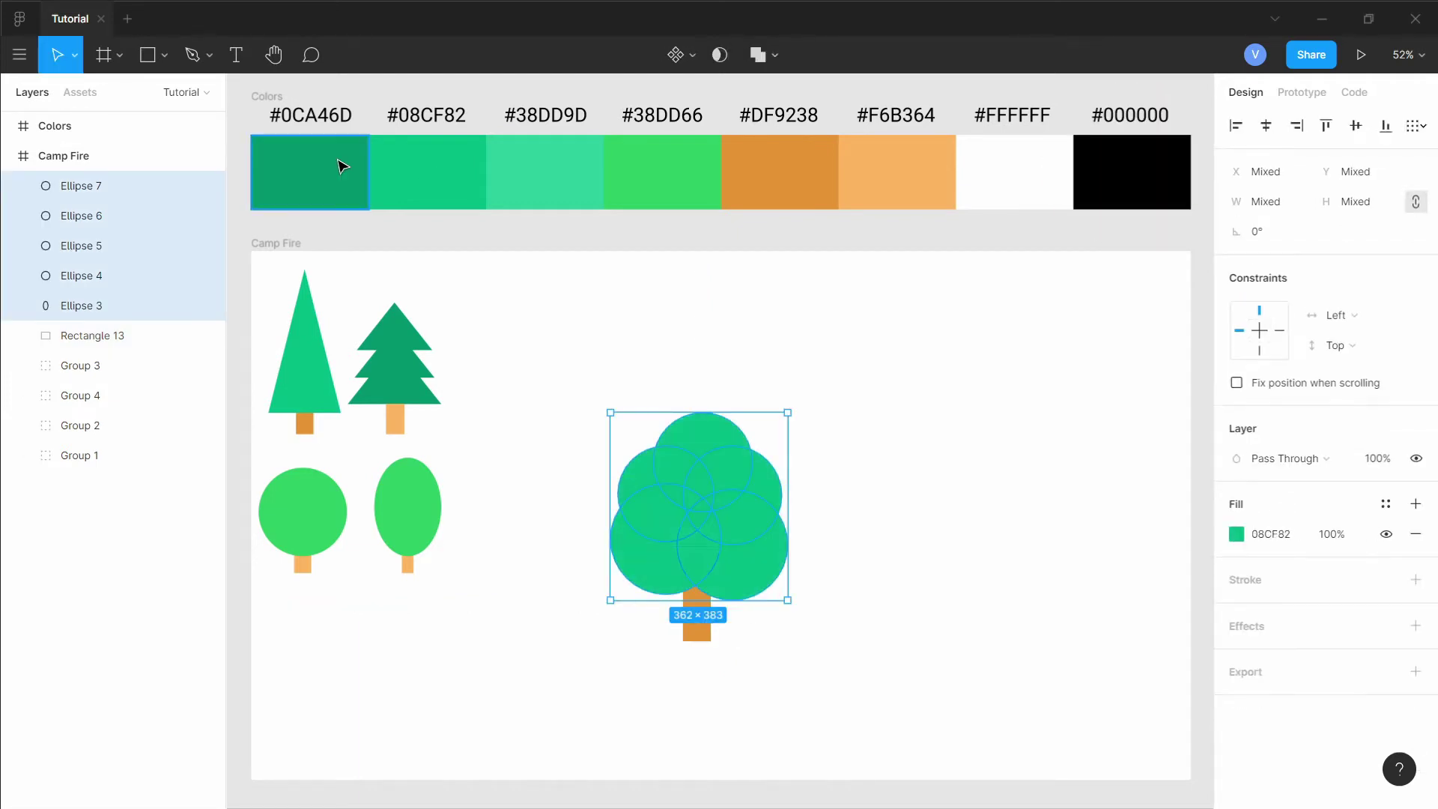
left_click(337, 161)
Group the five crown circles with their trunk and move the tree to the right side of the frame
left_click_drag(851, 437, 626, 636)
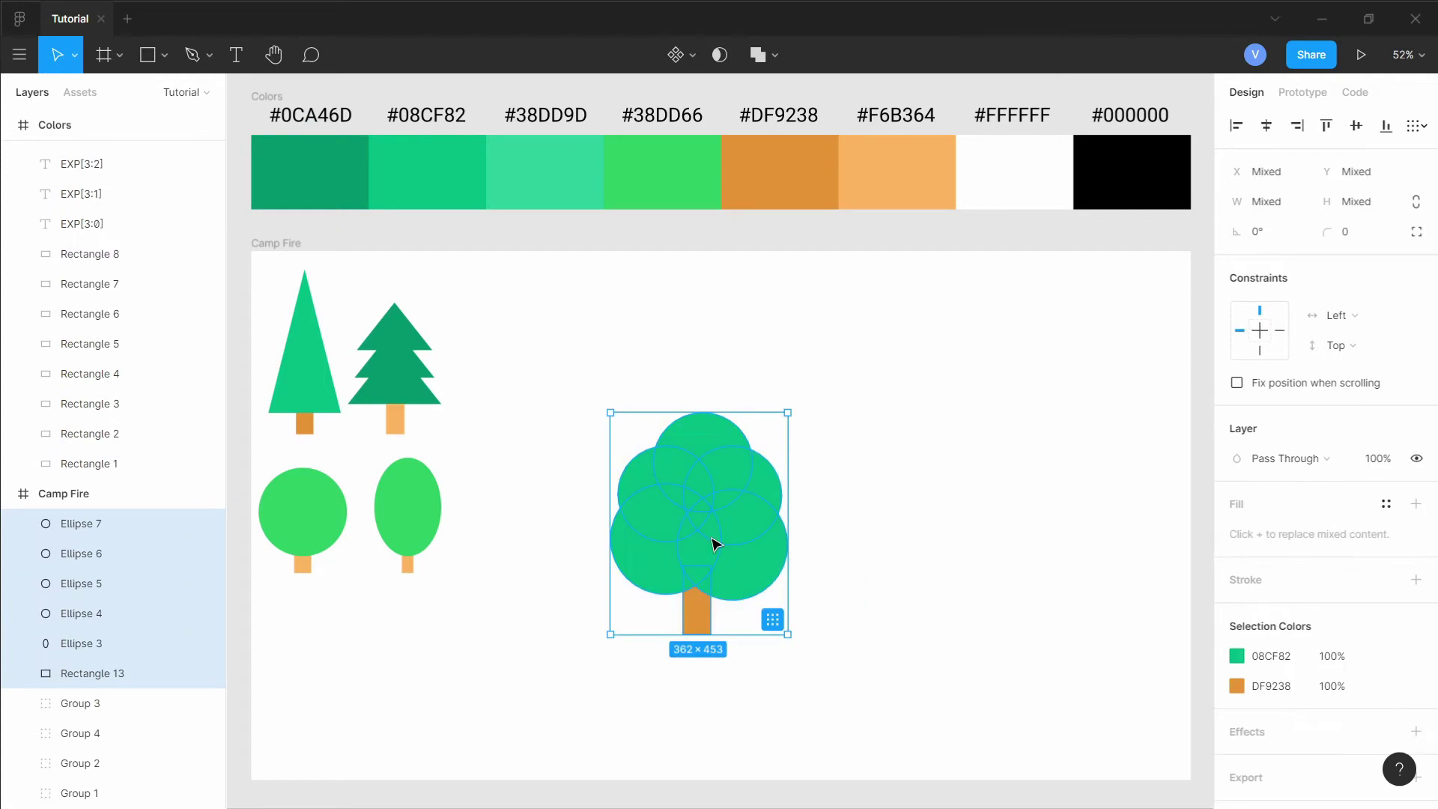
key("ctrl+g")
key("Escape")
left_click_drag(700, 537, 1049, 522)
Move the round tree to the right of the oval tree and place both beside the large cloud-shaped tree
left_click_drag(466, 596, 299, 517)
left_click_drag(303, 520, 412, 527)
left_click_drag(298, 490, 751, 552)
Move the two conifers down beside the light green trees and scale them up proportionally
left_click(394, 359)
left_click(292, 379, "shift")
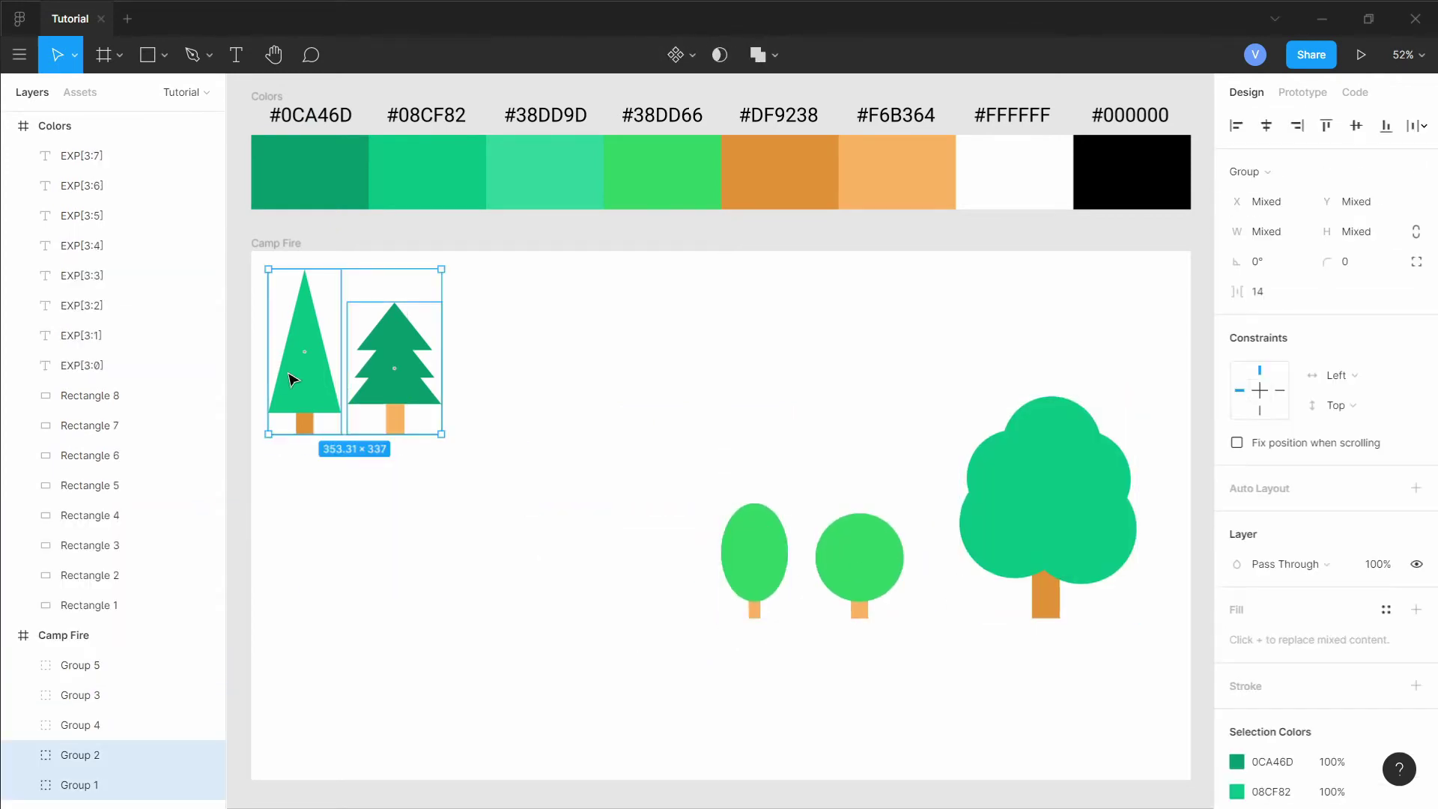
left_click_drag(292, 379, 434, 563)
left_click(76, 57)
left_click(85, 119)
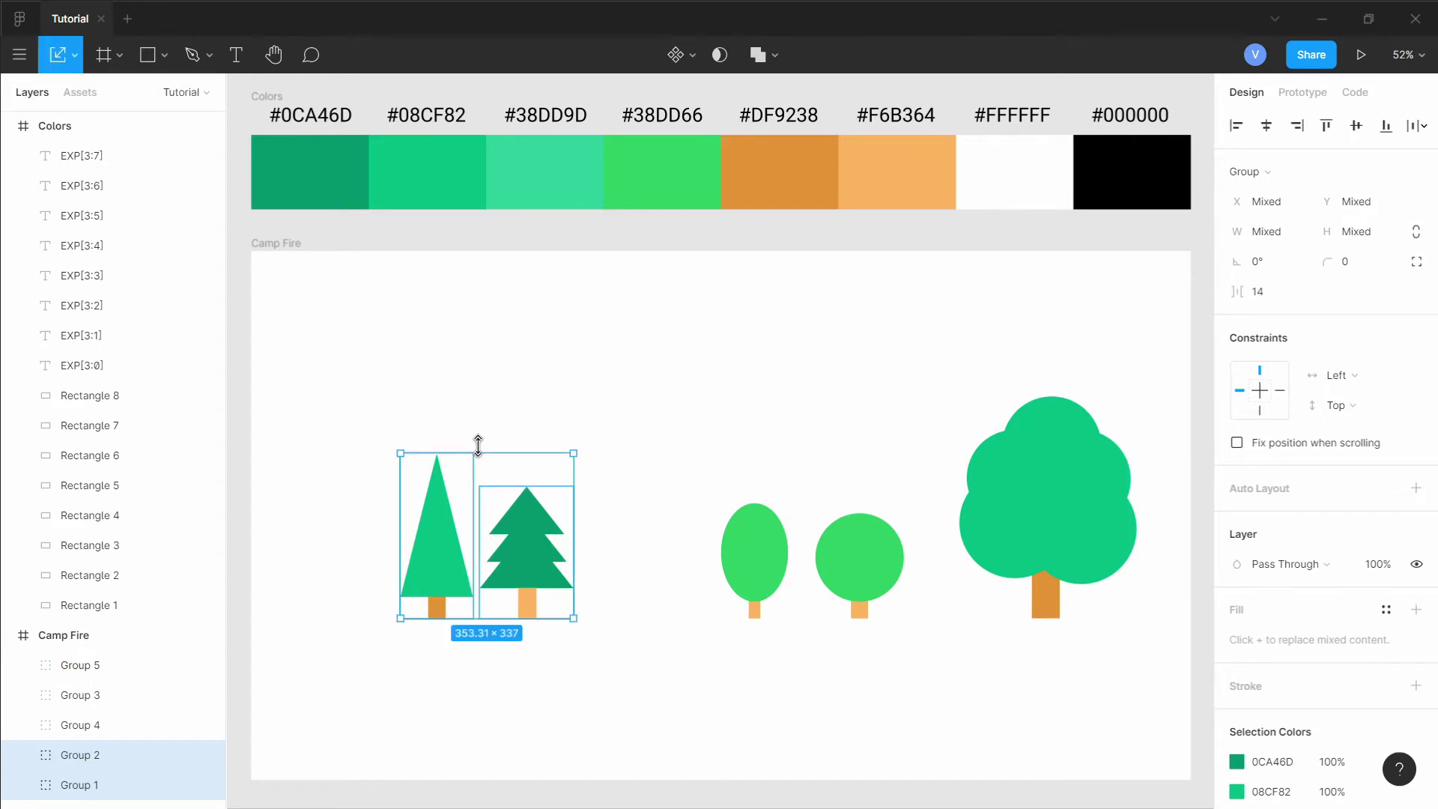
left_click_drag(478, 452, 479, 348)
left_click_drag(411, 530, 388, 559)
Scale the oval and round trees together to about 586 × 369 and align their bases with the conifers
left_click(745, 596)
left_click(837, 566, "shift")
left_click_drag(812, 501, 812, 436)
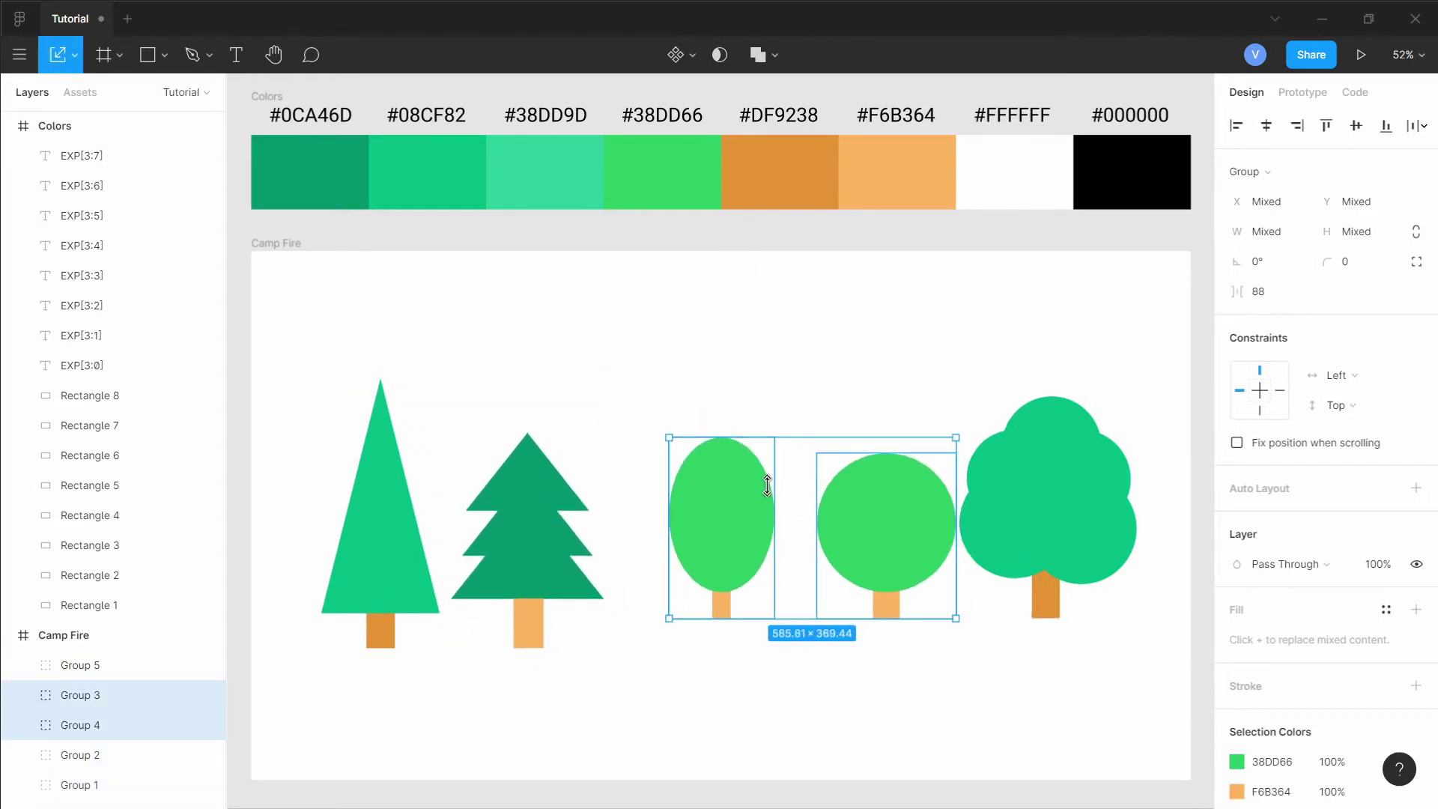
left_click_drag(735, 528, 689, 559)
Move the large cloud-shaped tree down to align its base with the other trees
left_click(1045, 532)
left_click_drag(1046, 530, 1024, 561)
left_click(924, 357)
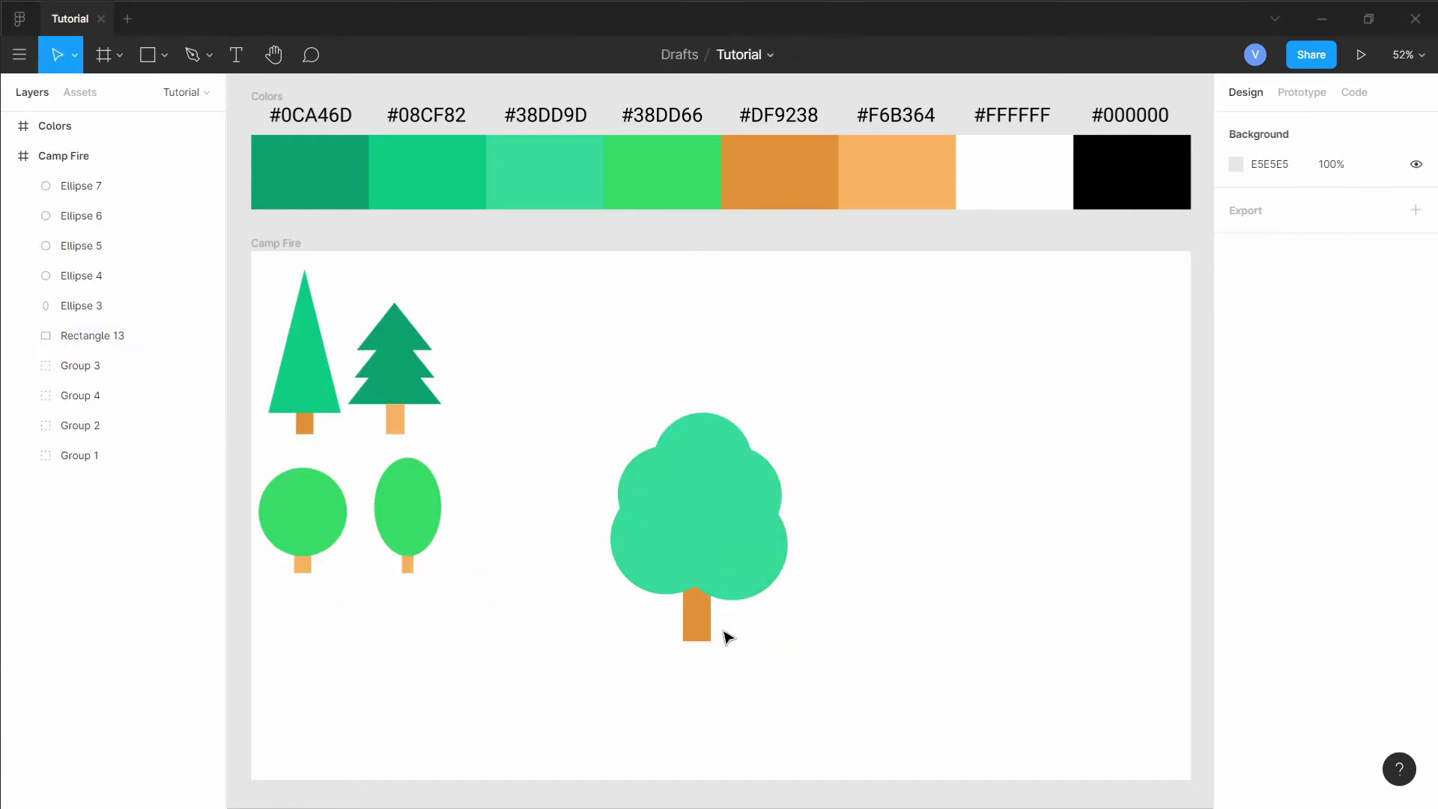
Fill the five crown circles with #08CF82 and group them with the trunk
left_click_drag(850, 462, 616, 554)
left_click(340, 164)
left_click_drag(857, 434, 629, 640)
key("ctrl+g")
key("Escape")
Move the cloud-shaped tree to the frame's right side and place the oval and round trees next to it
left_click_drag(699, 537, 1048, 521)
left_click(407, 515)
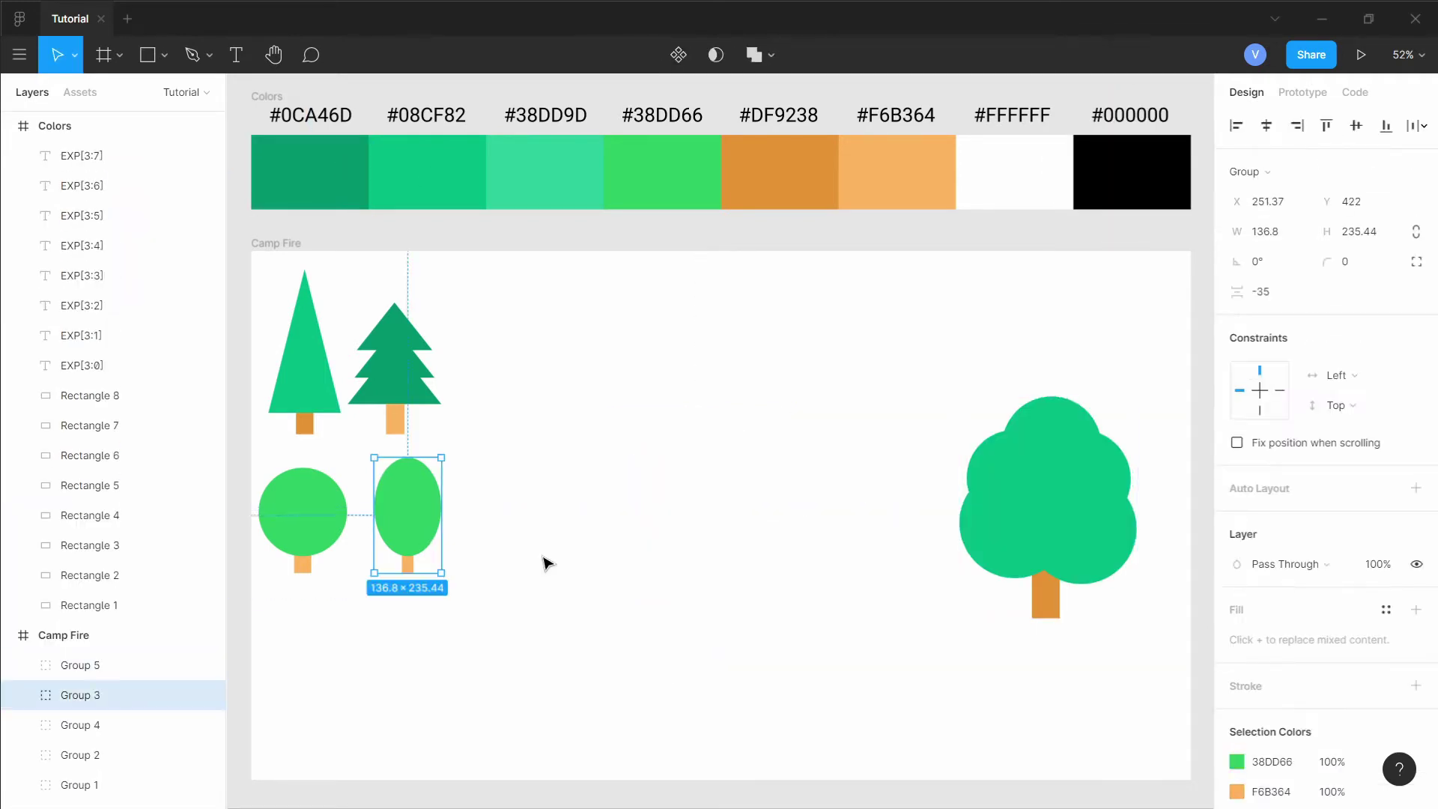
left_click_drag(544, 562, 300, 501)
left_click_drag(303, 520, 372, 520)
left_click_drag(297, 489, 764, 536)
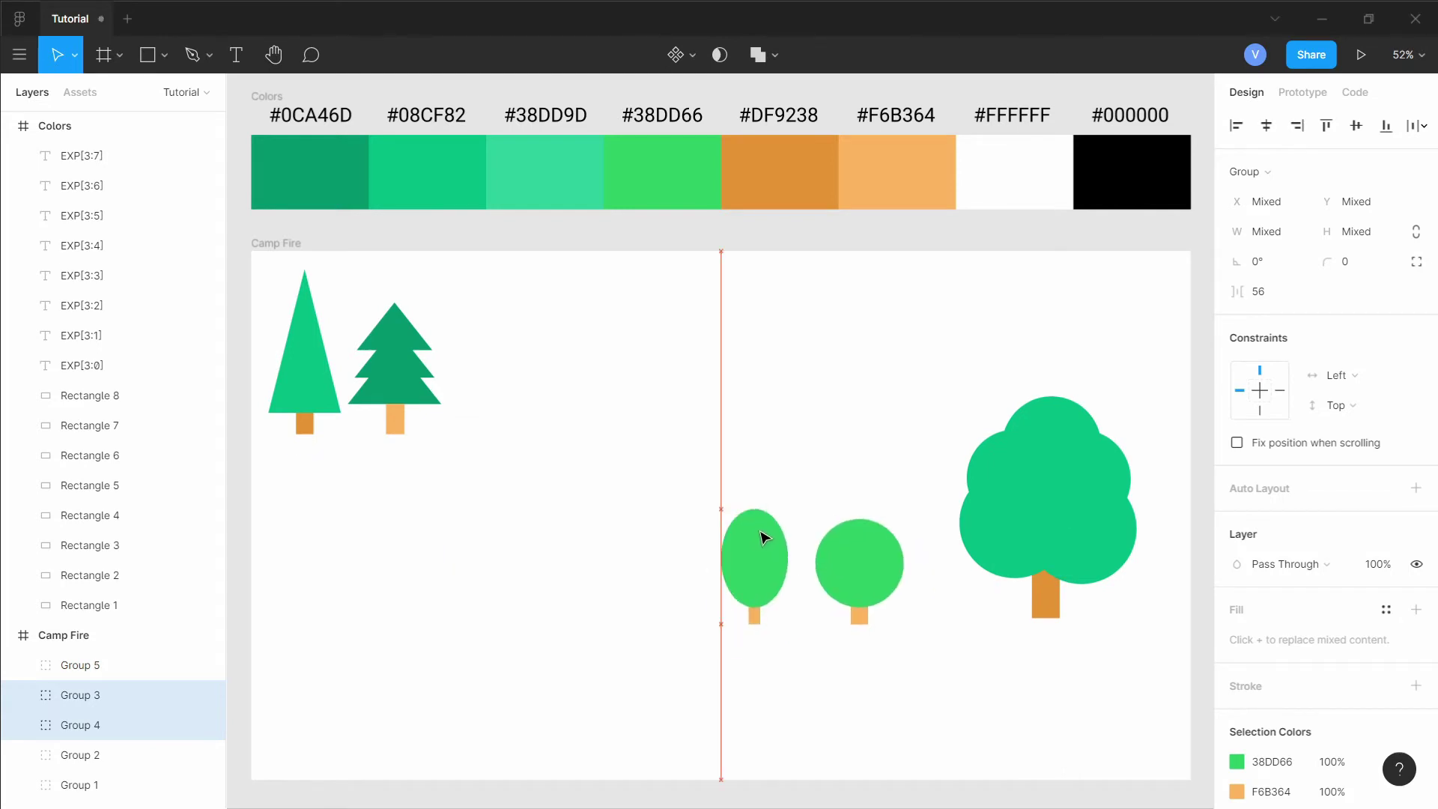
Bring both conifers into the row left of the oval tree and enlarge them proportionally
left_click(394, 359)
left_click(299, 366, "shift")
left_click_drag(299, 366, 424, 552)
left_click(75, 55)
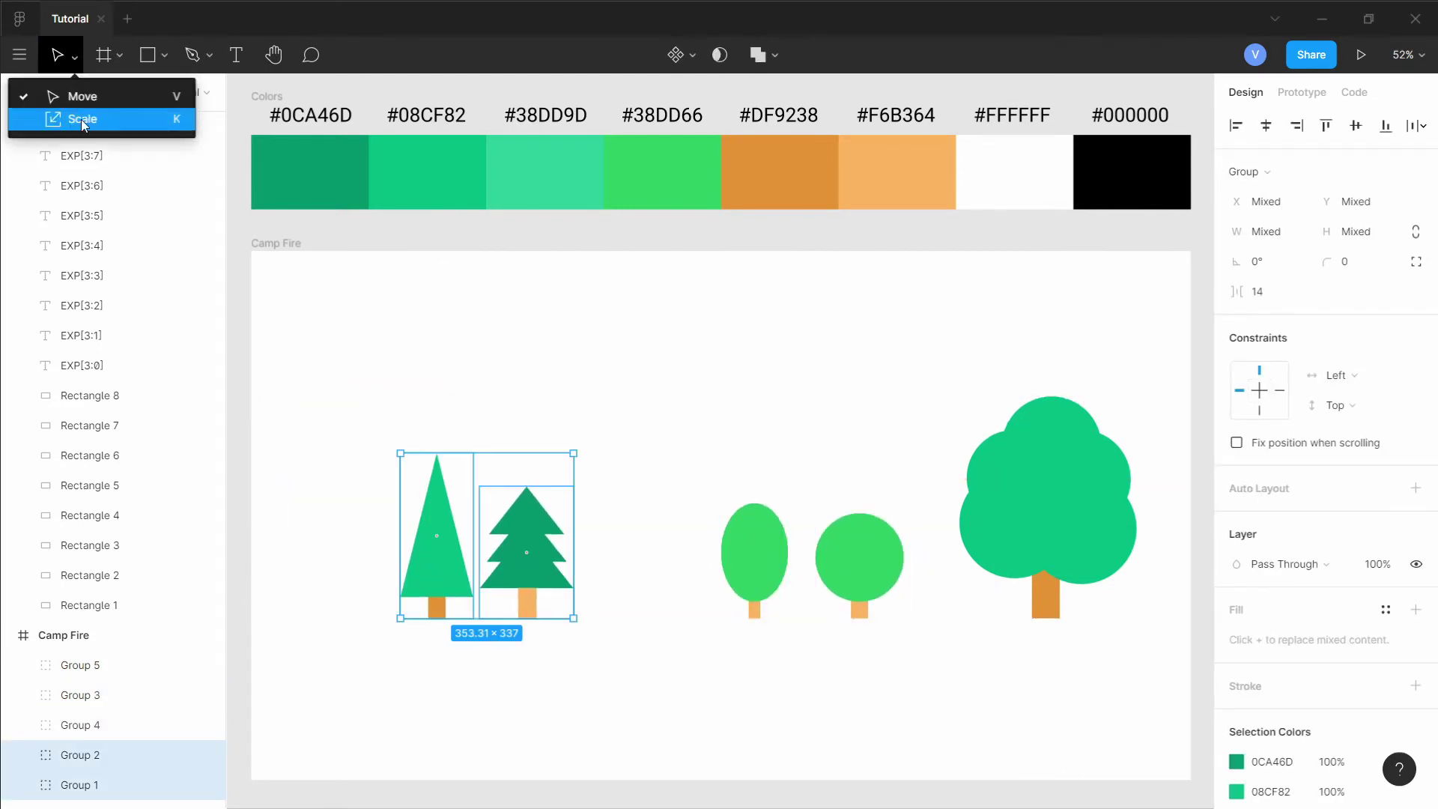
left_click(83, 119)
left_click_drag(479, 453, 480, 351)
left_click_drag(410, 527, 388, 557)
Enlarge the oval and round trees together, and align them and the cloud-shaped tree with the conifers' bases
left_click_drag(711, 465, 872, 558)
left_click_drag(812, 503, 792, 437)
left_click_drag(721, 541, 687, 554)
left_click_drag(1040, 526, 1021, 562)
left_click(921, 362)
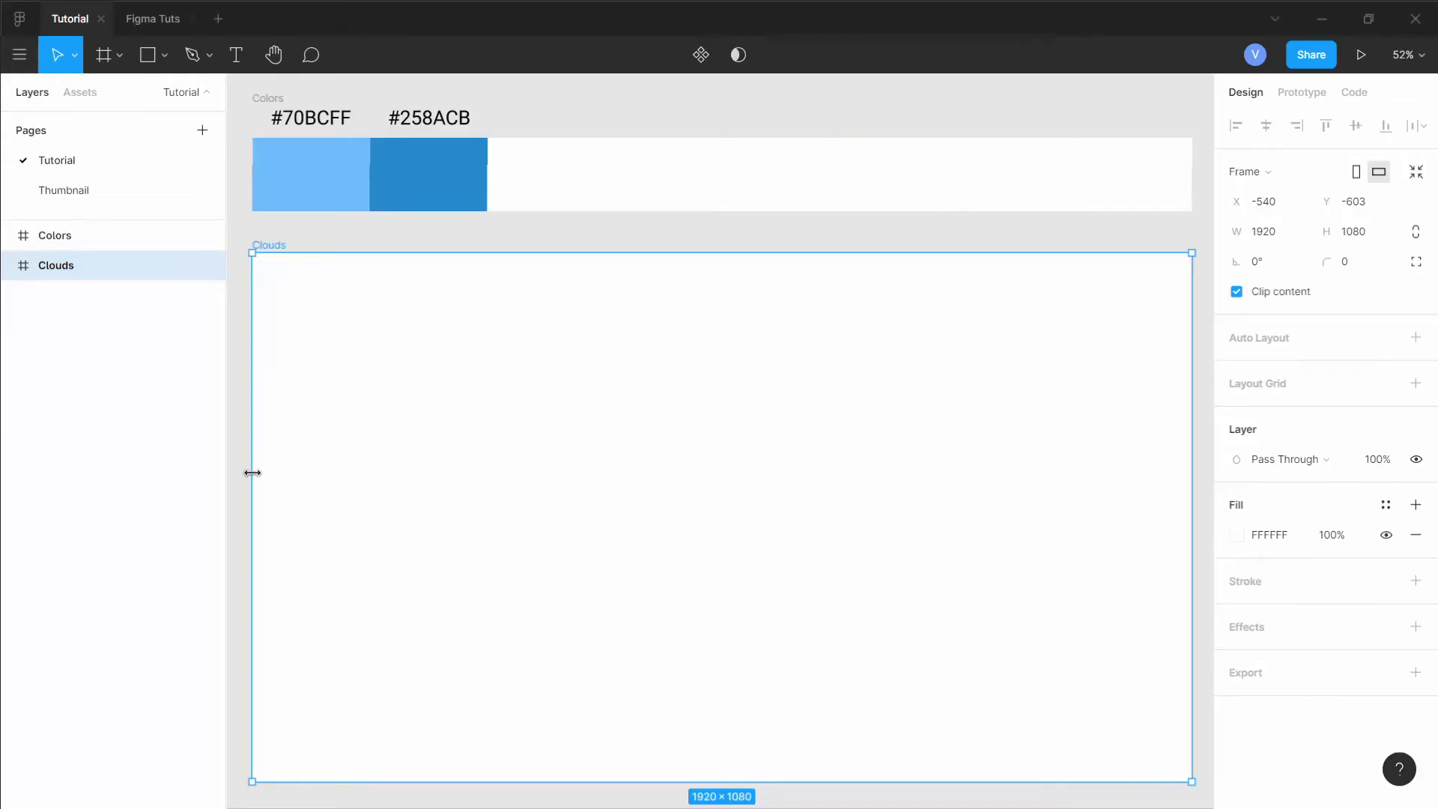
Build a cloud from five overlapping circles of about 194 × 194 in the Clouds frame
left_click(122, 57)
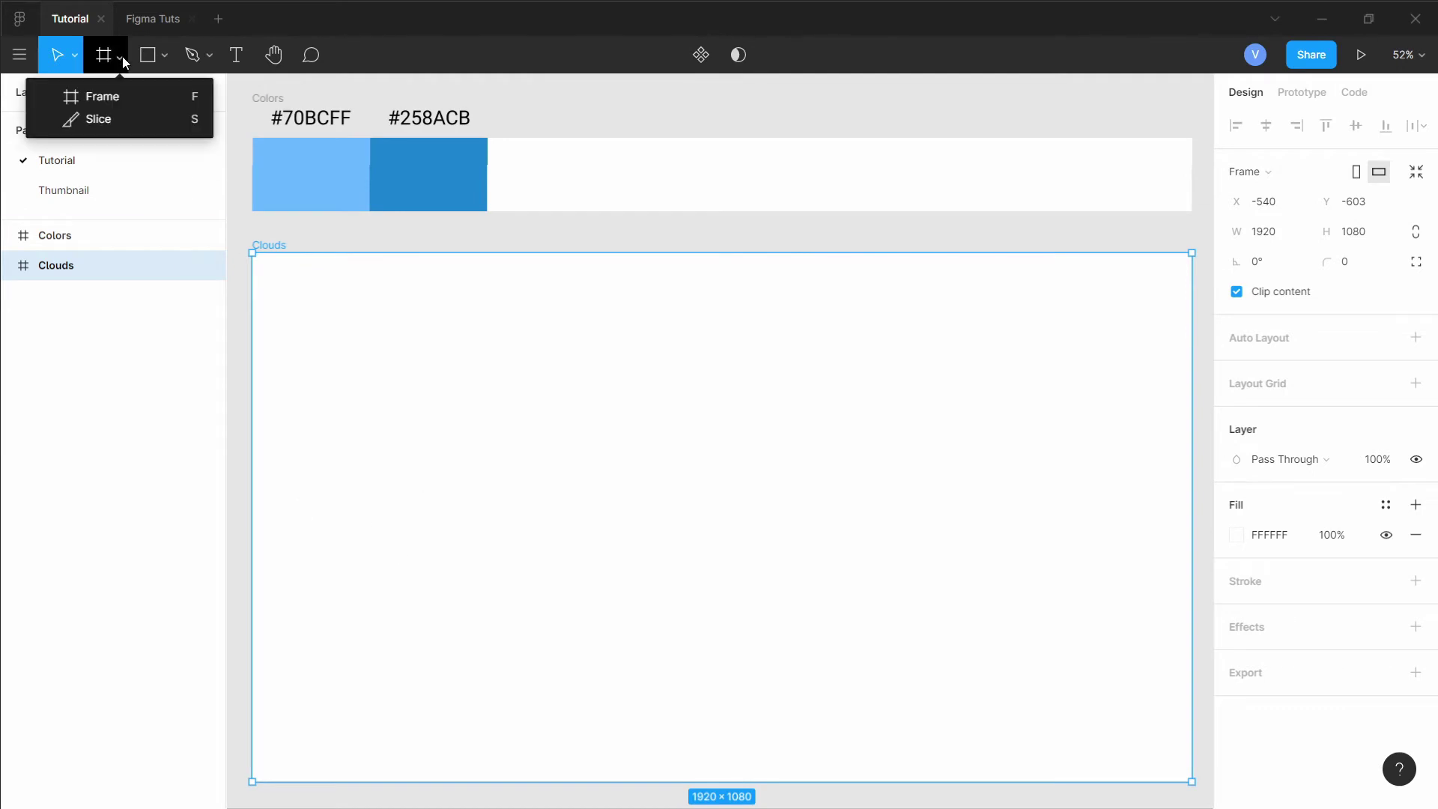
left_click(166, 54)
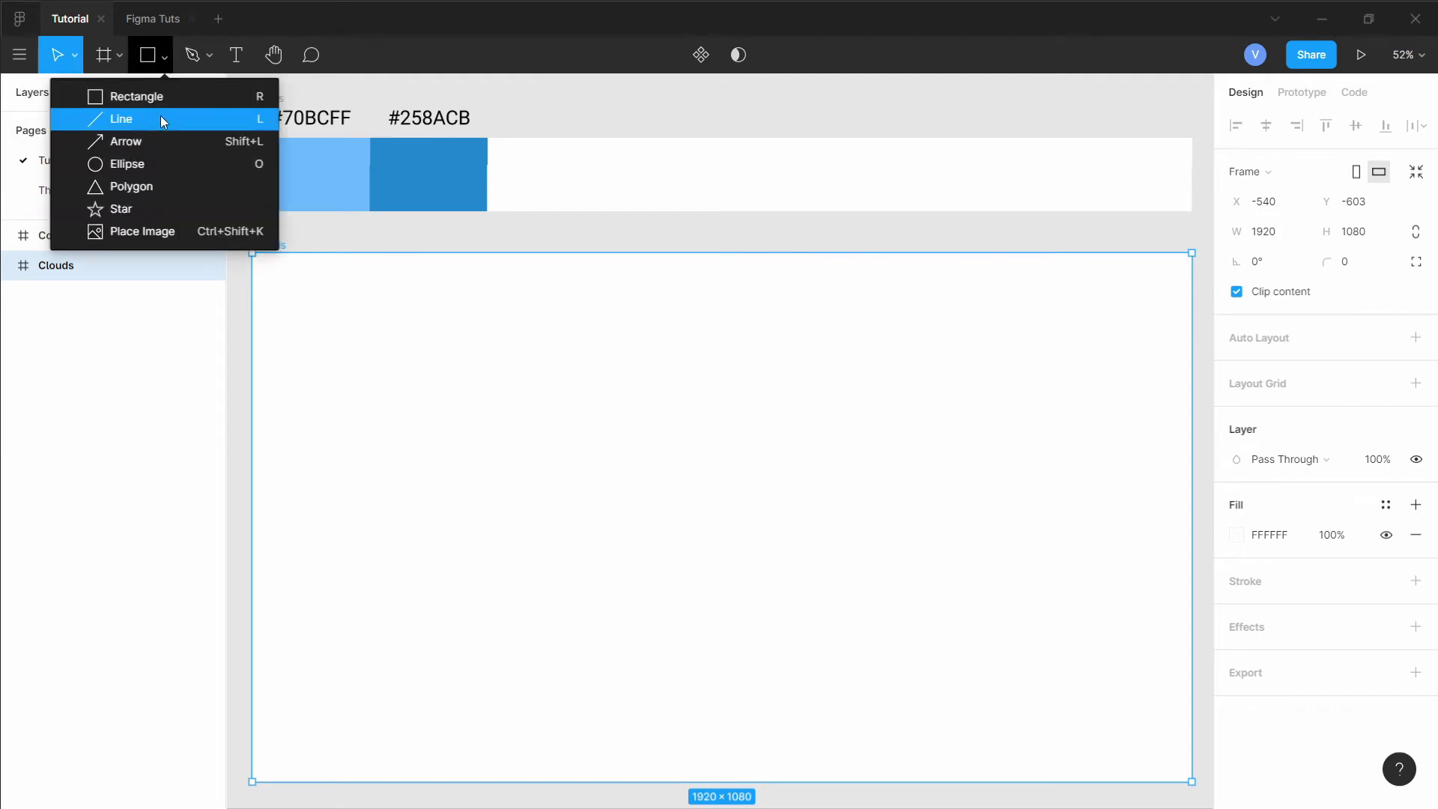
left_click(148, 163)
left_click_drag(401, 434, 574, 491)
left_click(756, 458)
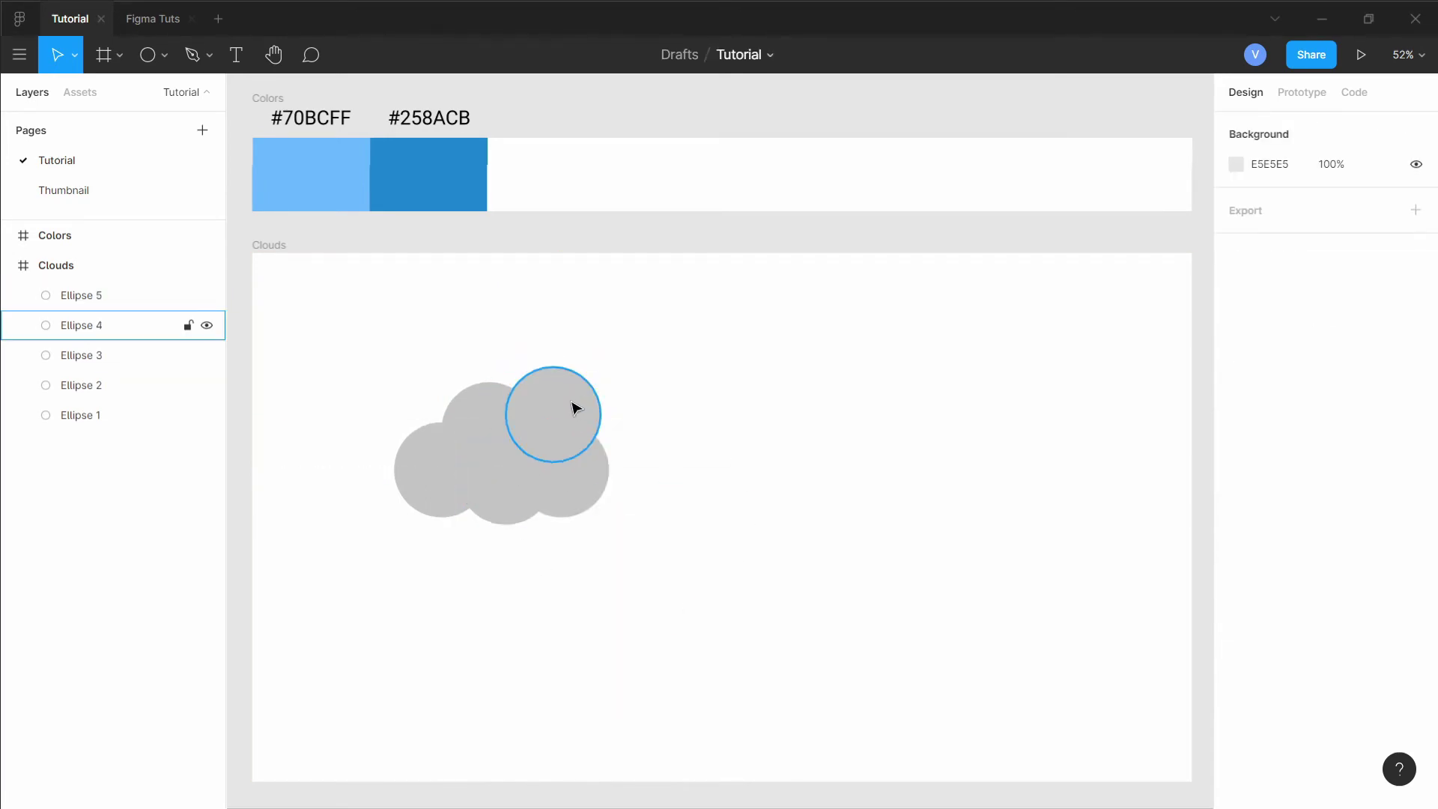
left_click_drag(555, 402, 548, 402)
left_click(652, 376)
Group the five circles and fill the group with #70BCFF sampled from the palette
left_click_drag(410, 414, 577, 449)
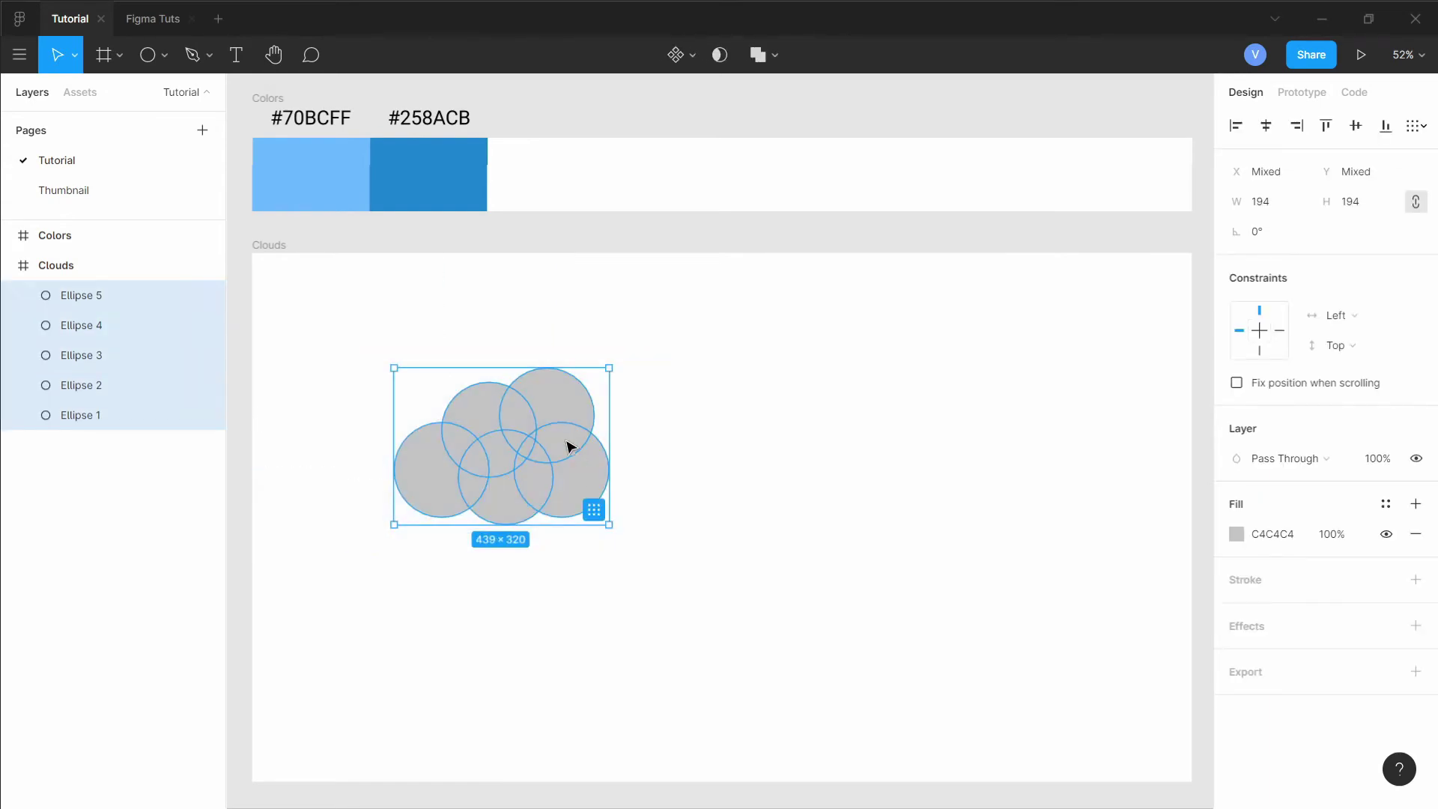
right_click(578, 449)
left_click(593, 450)
key("i")
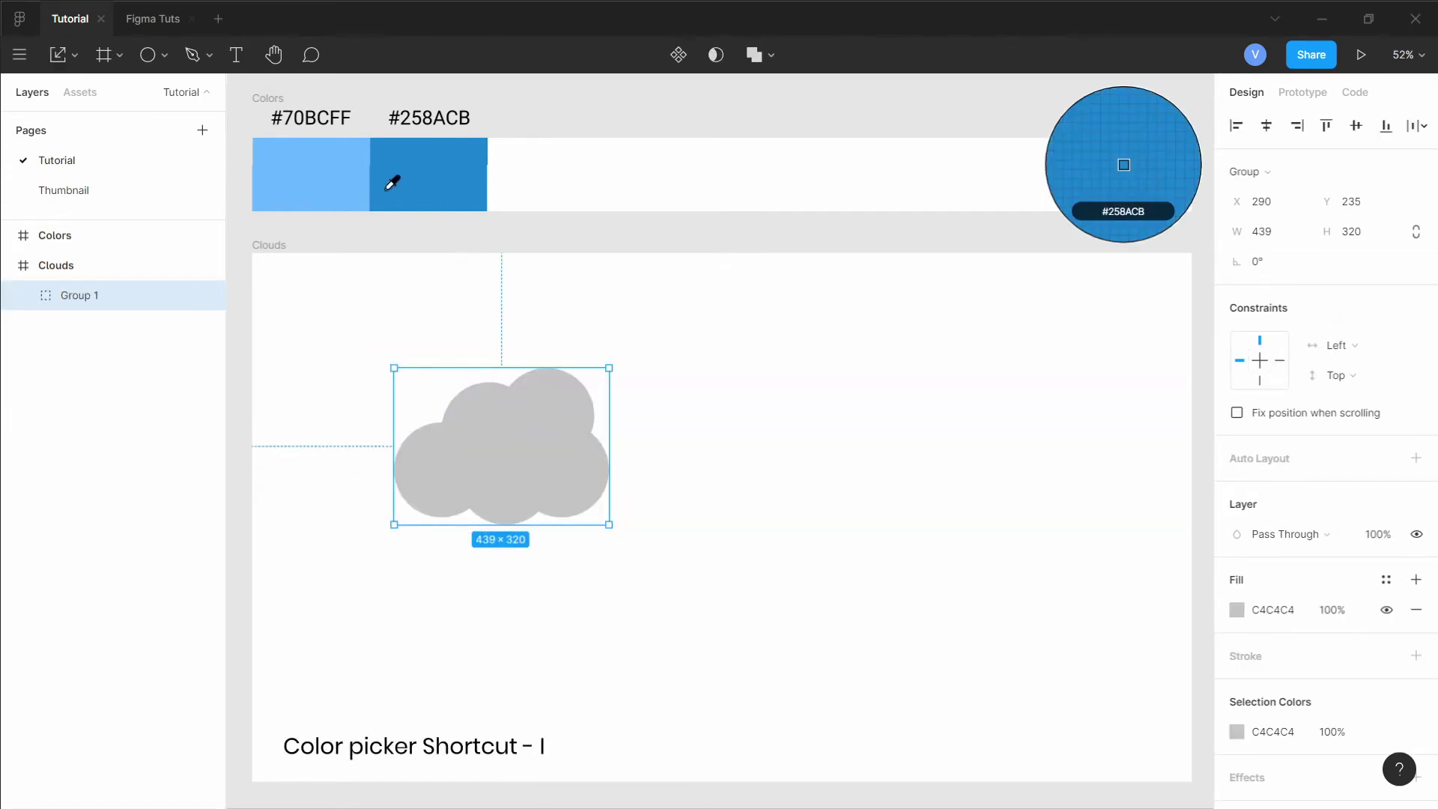
left_click(330, 170)
left_click(690, 469)
left_click(529, 481)
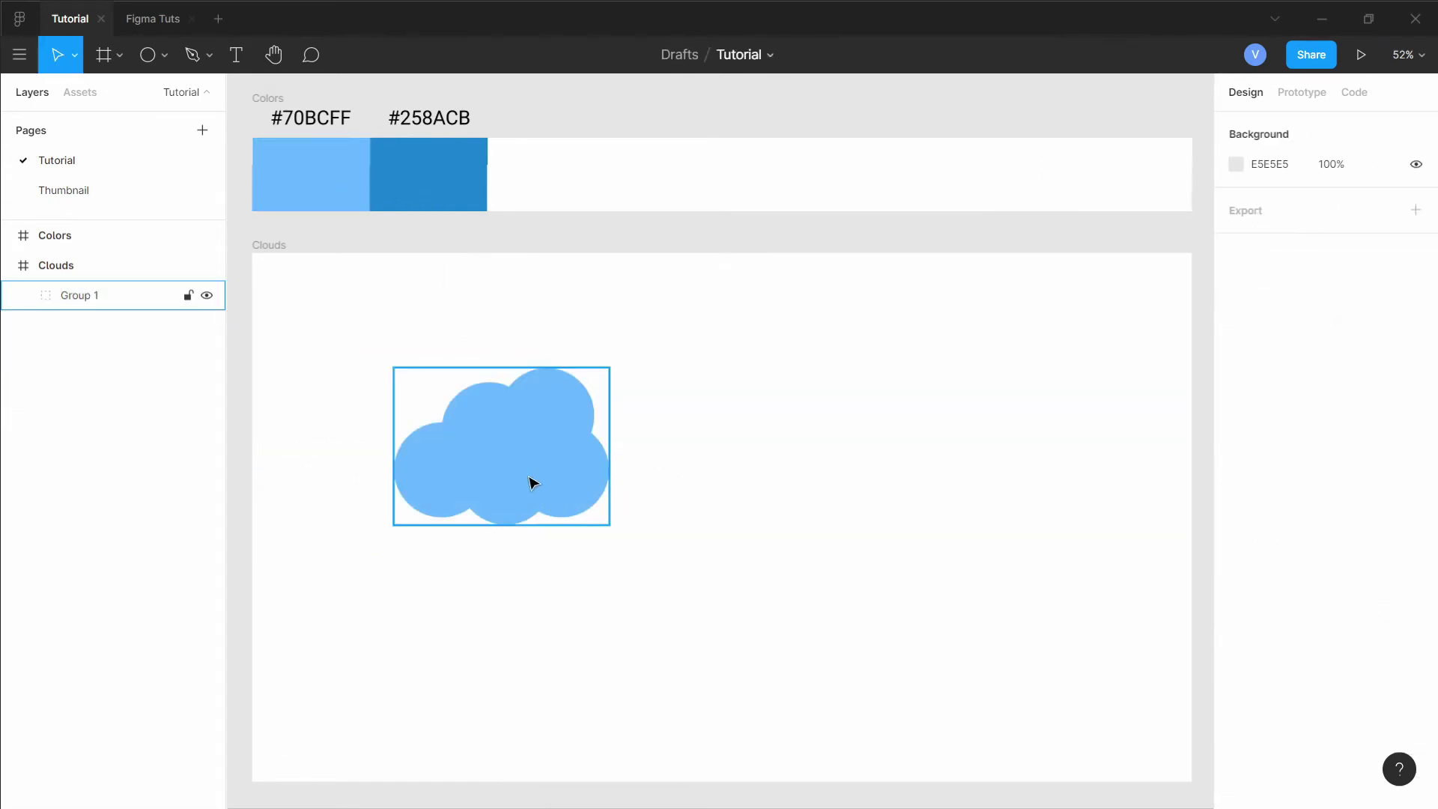
Add a horizontally flipped copy of the light-blue cloud overlapping its right side, filled with #258ACB
left_click_drag(501, 467, 633, 424, "alt")
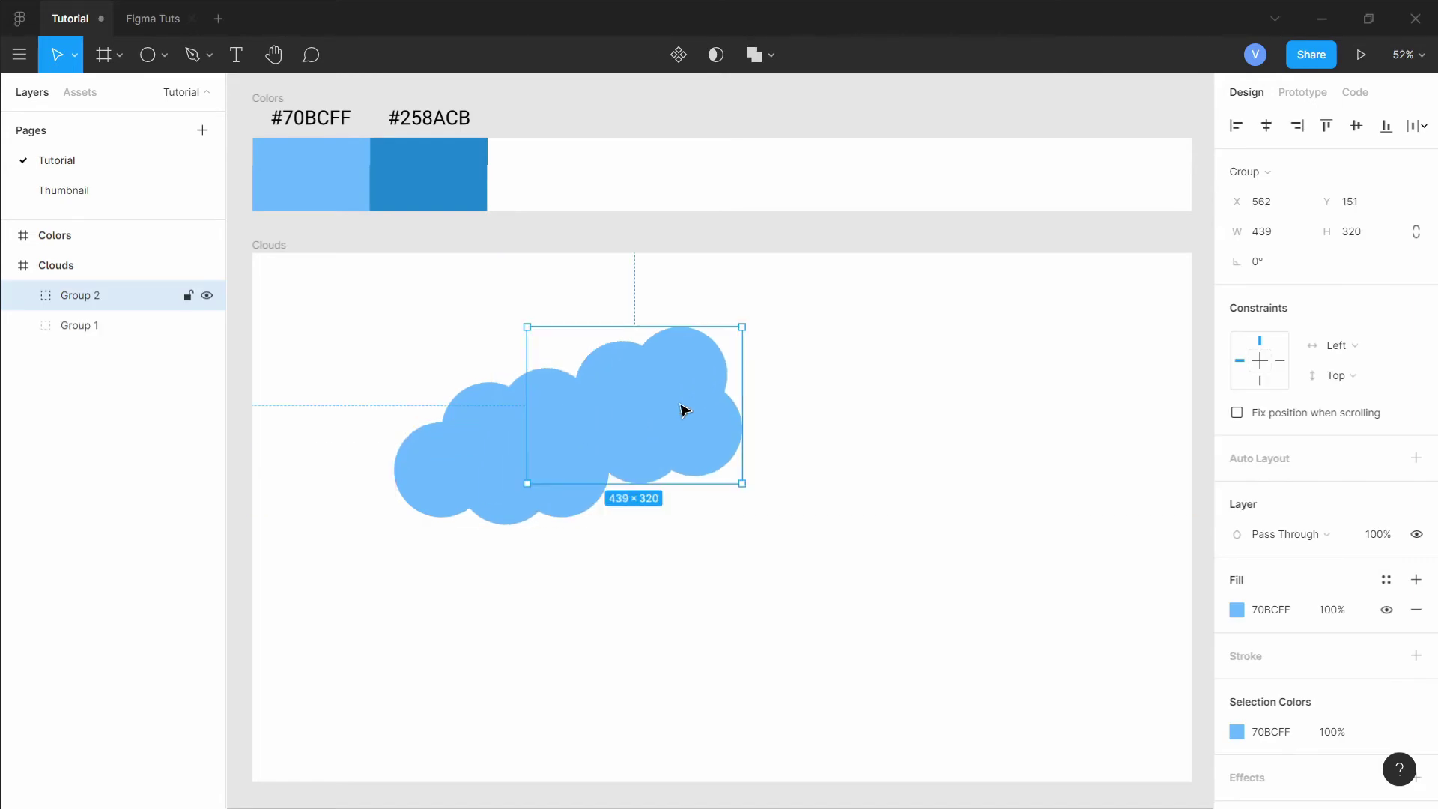
right_click(685, 410)
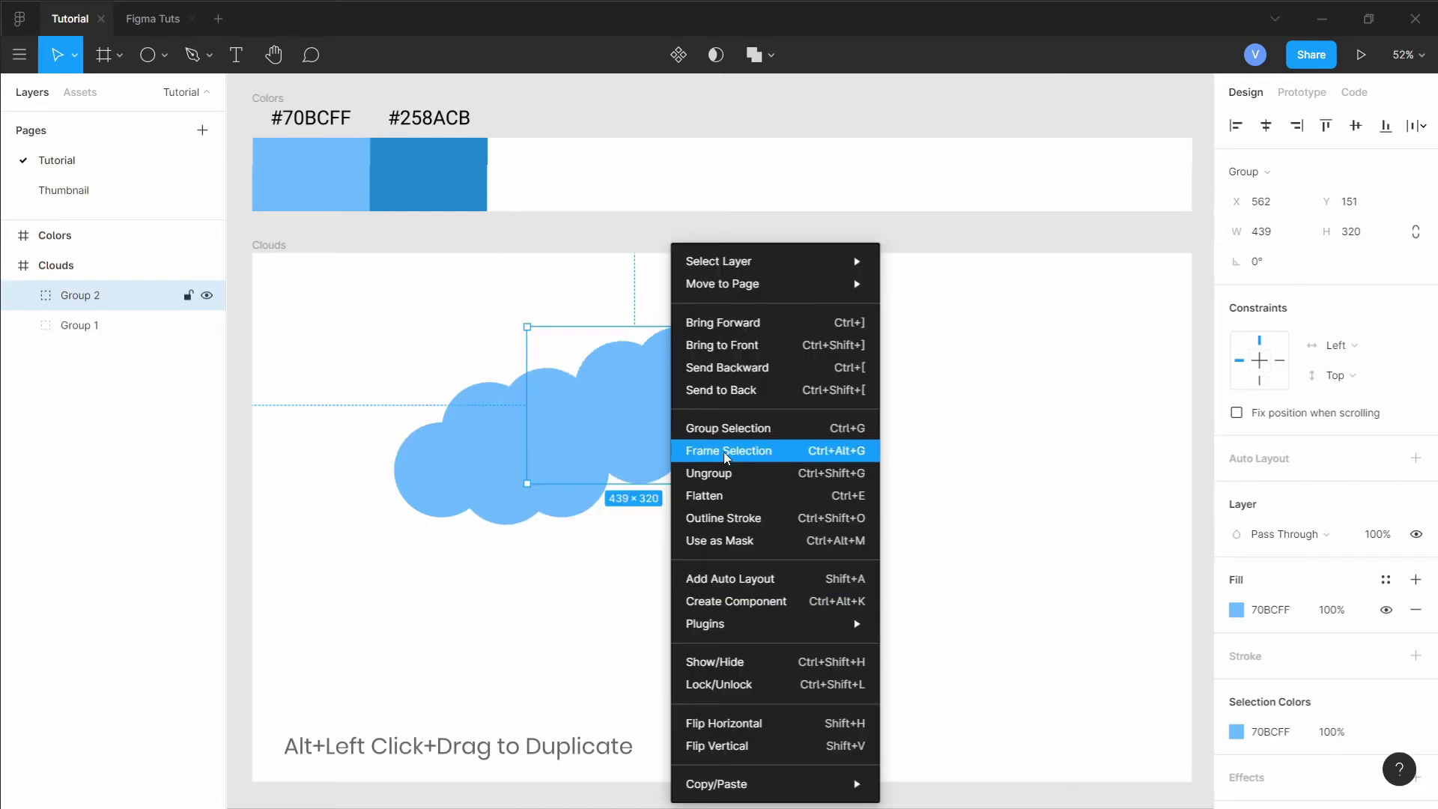
left_click(739, 725)
left_click_drag(678, 490, 622, 441)
key("i")
left_click(465, 180)
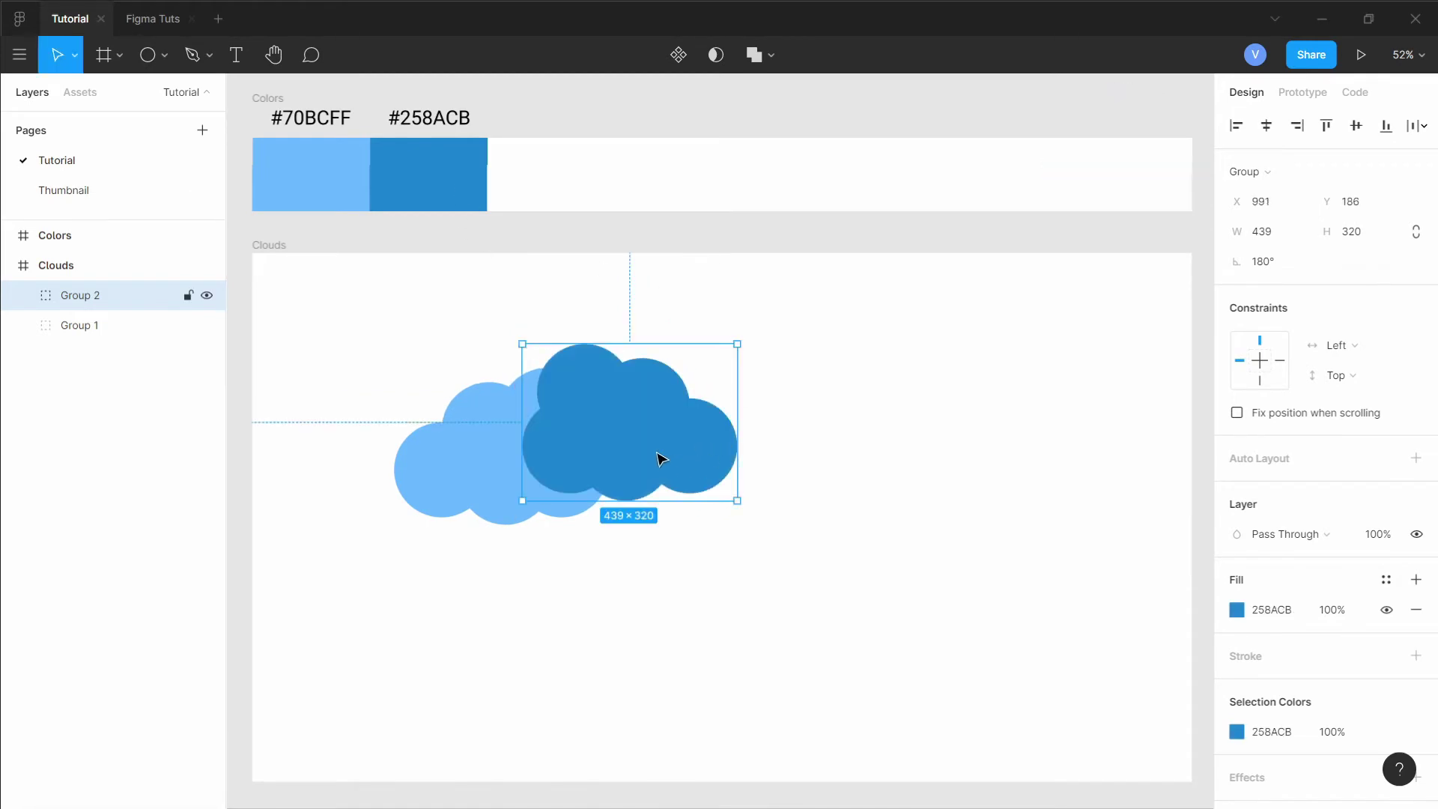
left_click_drag(109, 337, 39, 306)
key("ctrl+z")
key("ctrl+z")
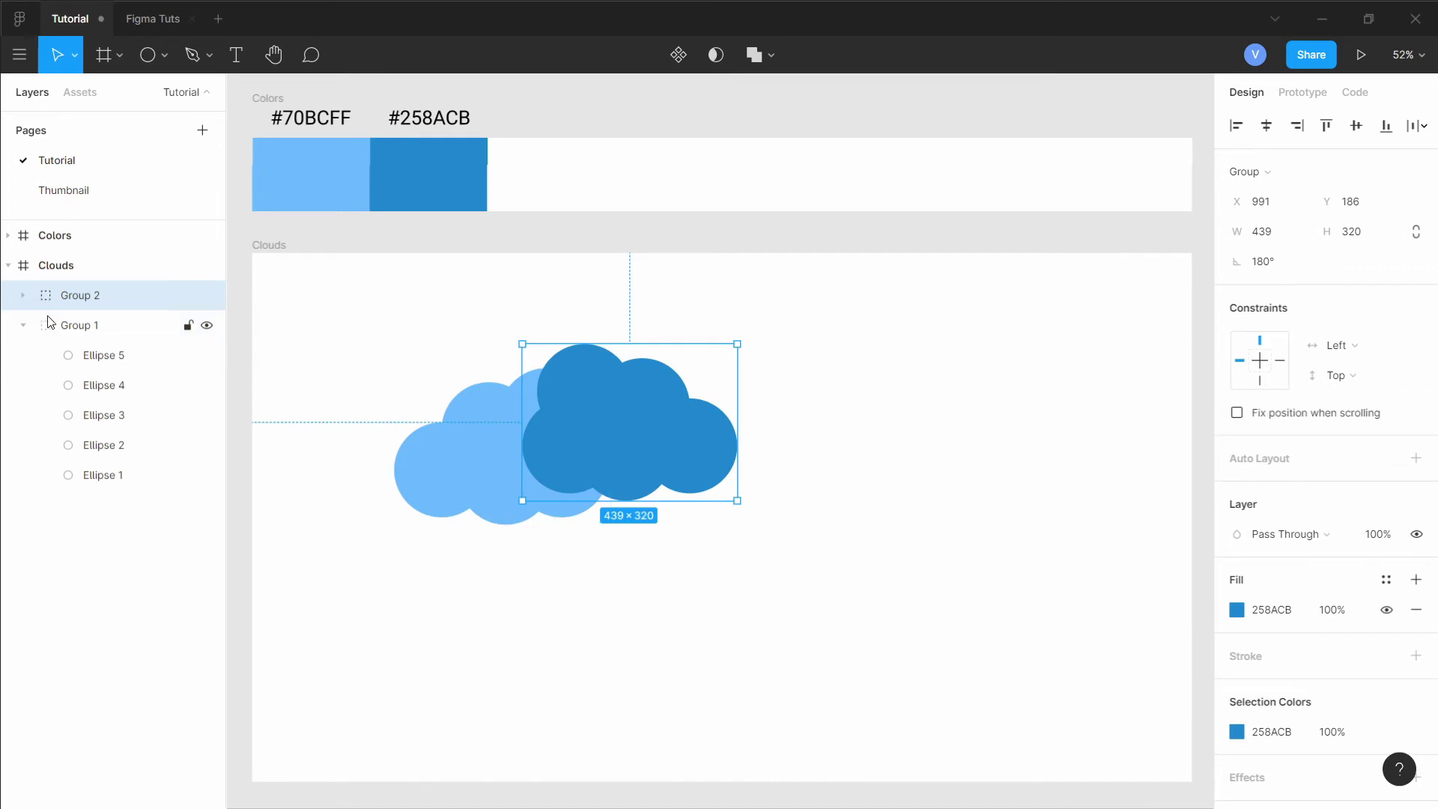
Send the #258ACB cloud behind the light-blue cloud in the layer order
left_click(428, 179)
left_click(24, 325)
left_click_drag(75, 295, 91, 319)
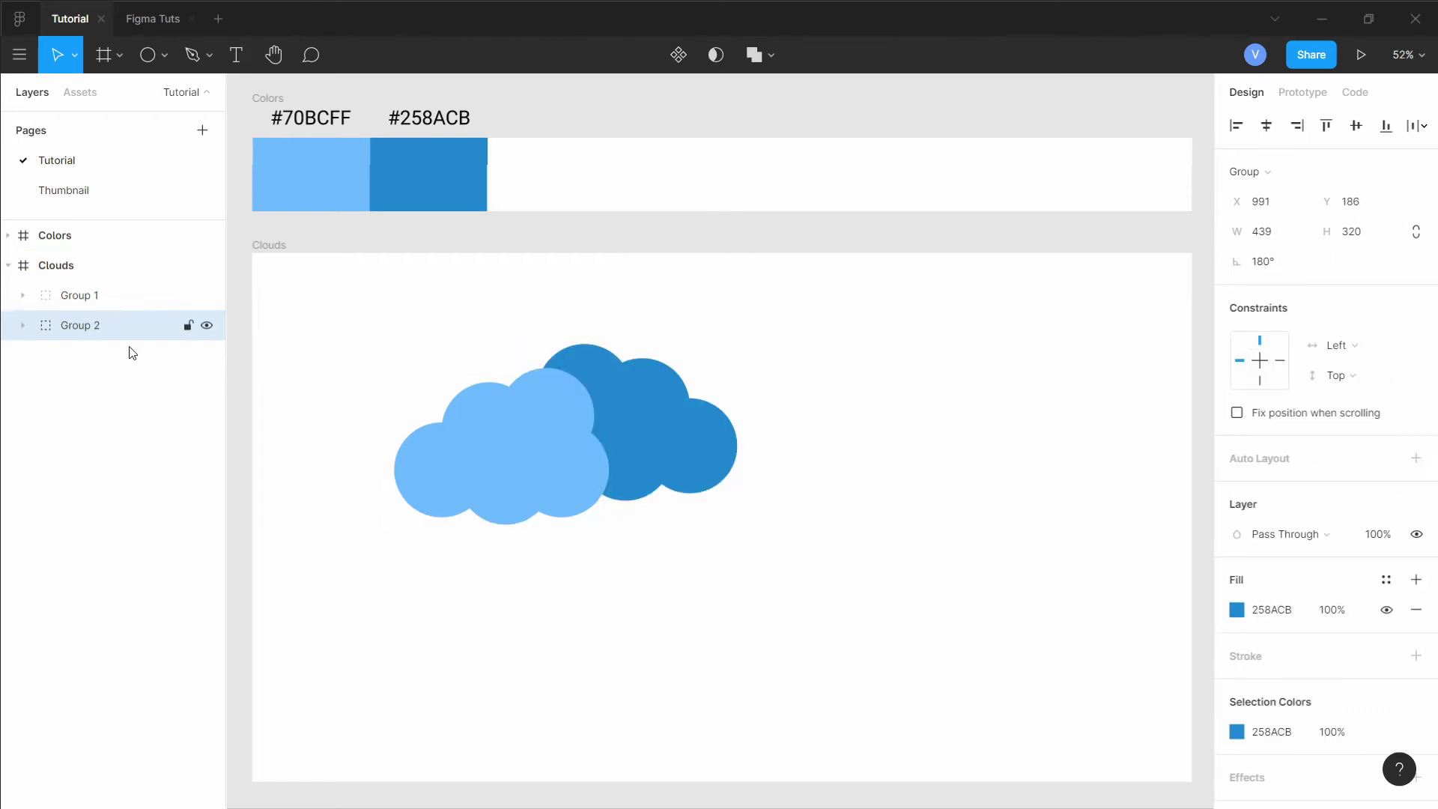
Shrink the dark-blue cloud proportionally to about 342 × 249 and shift it right so it peeks out behind the light-blue cloud
left_click(823, 423)
left_click_drag(693, 436, 689, 447)
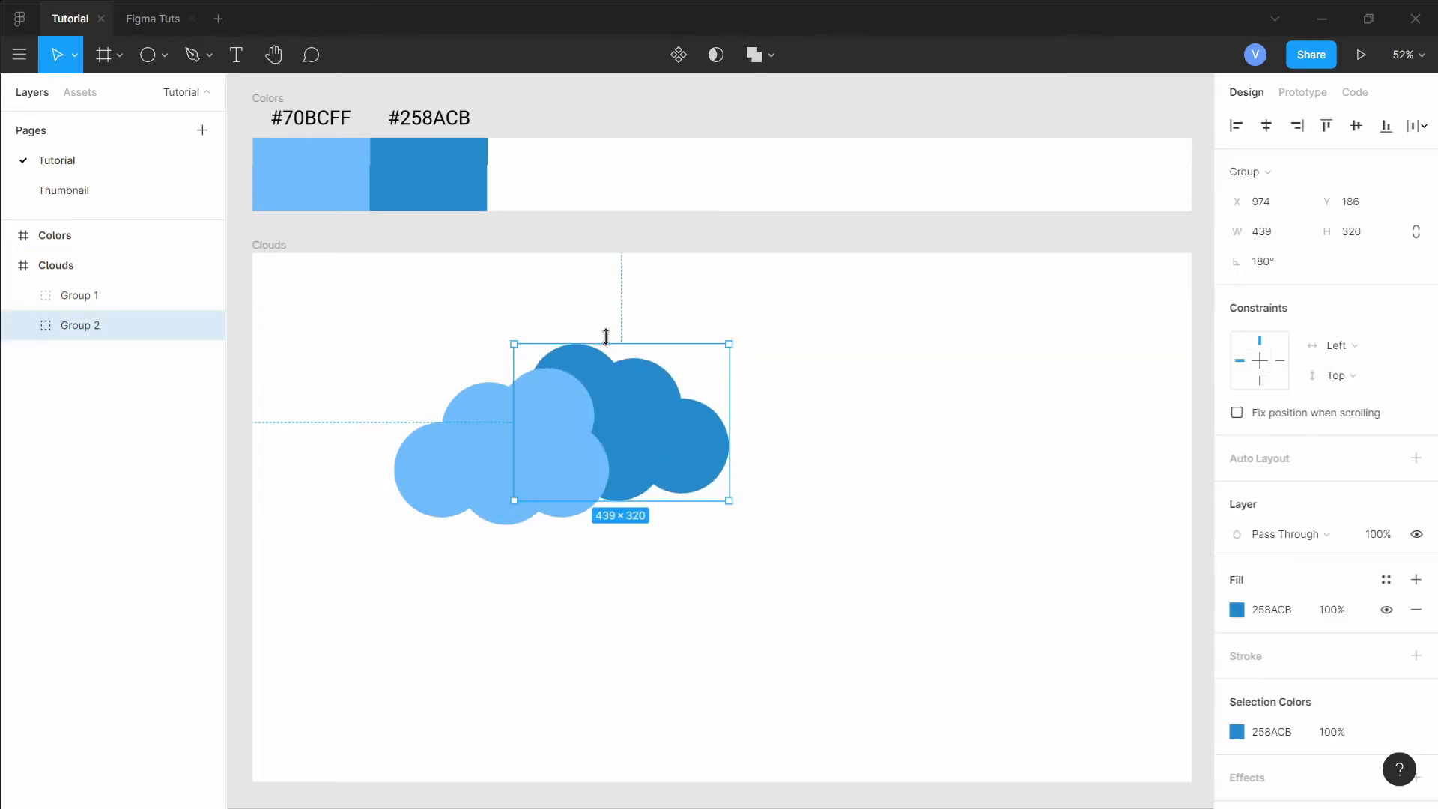
left_click_drag(728, 345, 682, 378)
left_click_drag(653, 441, 732, 440)
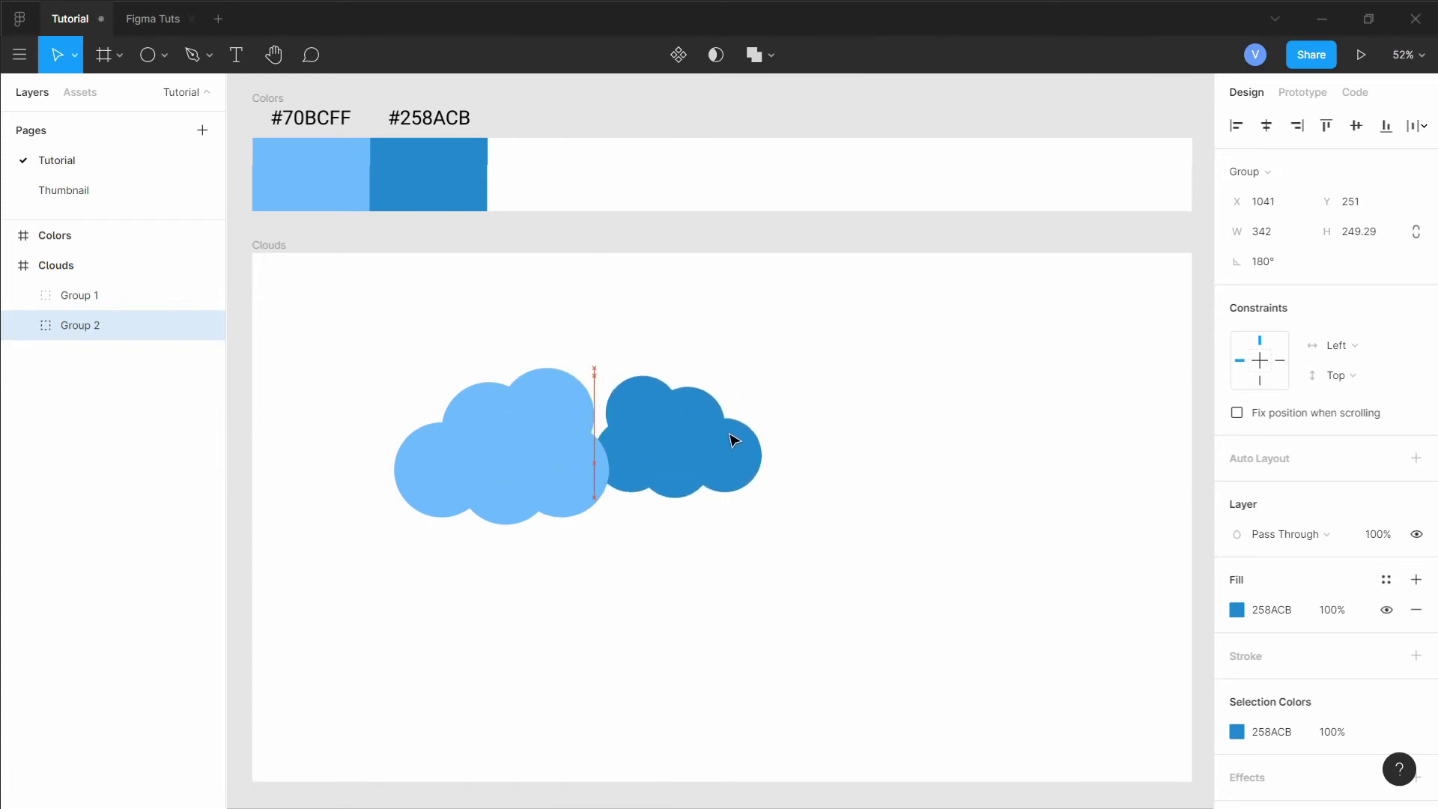
Shift the light-blue cloud's top-right circle slightly to the left within its group
left_click(564, 424)
double_click(565, 419)
left_click_drag(575, 414, 565, 411)
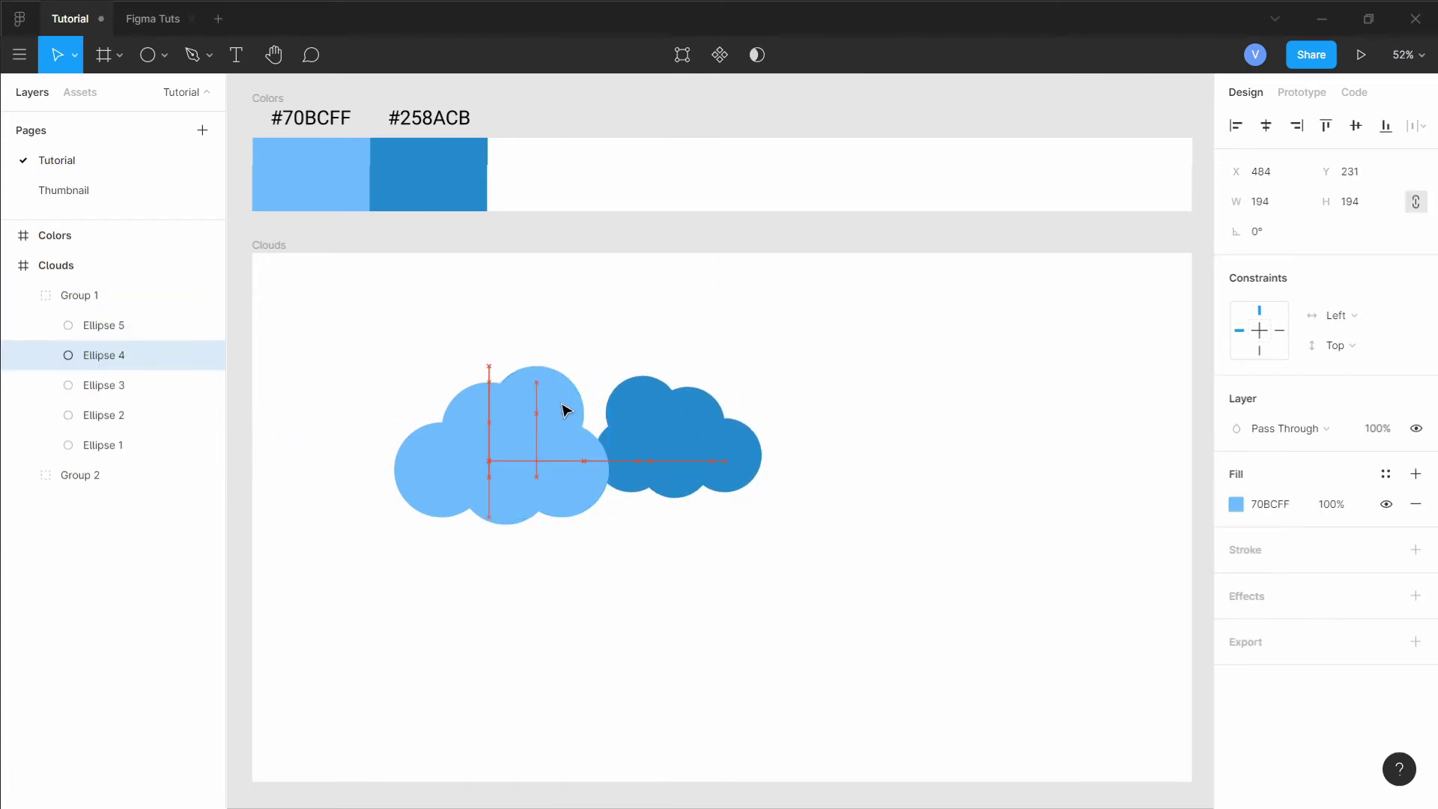
left_click(633, 357)
Group both clouds and move the group to the upper-left corner of the Clouds frame
left_click_drag(409, 381, 828, 504)
key("ctrl+g")
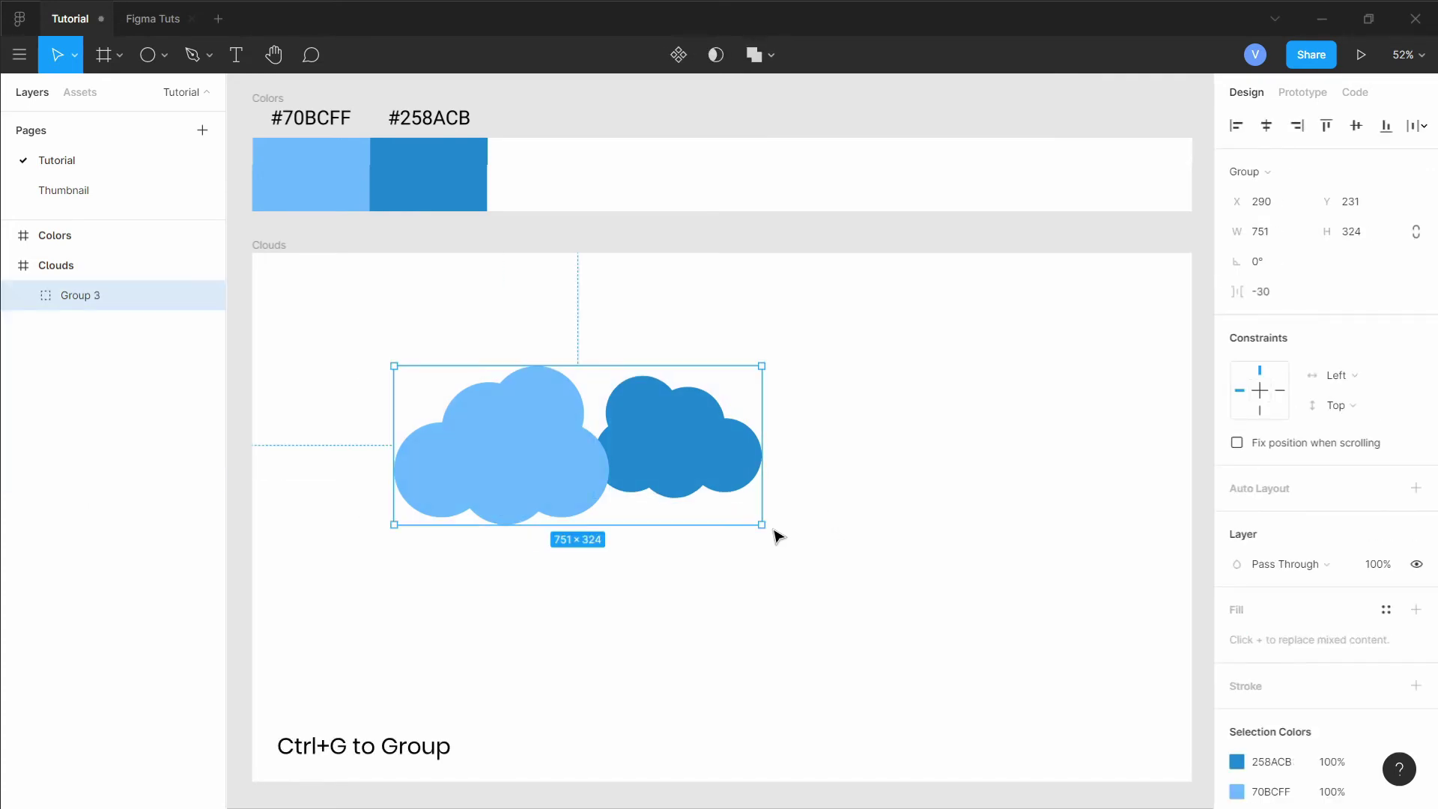
left_click_drag(707, 449, 596, 370)
left_click(1078, 563)
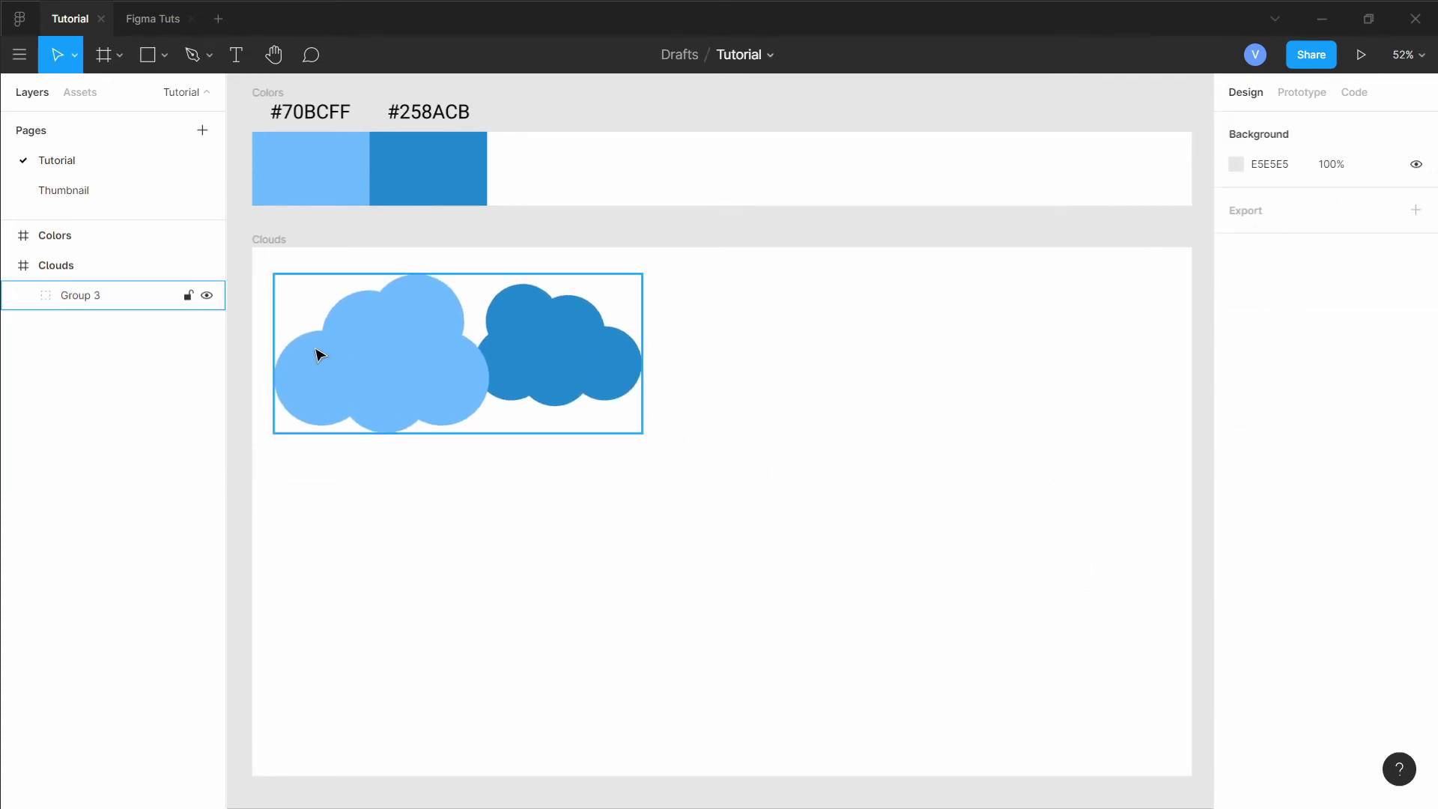
Draw a second cloud from four overlapping circles, three about 214 × 214 and the rightmost reduced to about 166 × 166
left_click(164, 56)
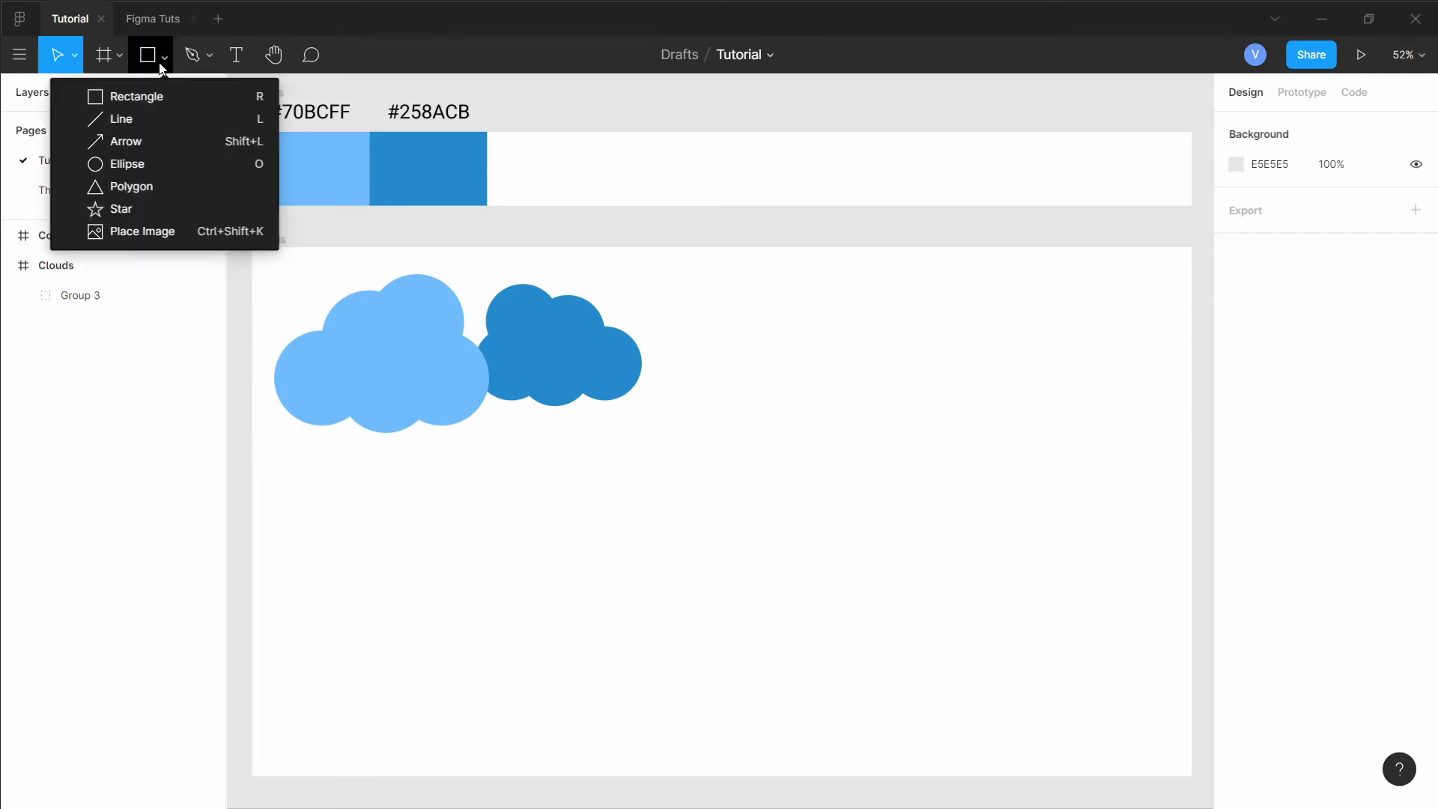
left_click(150, 160)
left_click_drag(807, 445, 1016, 478)
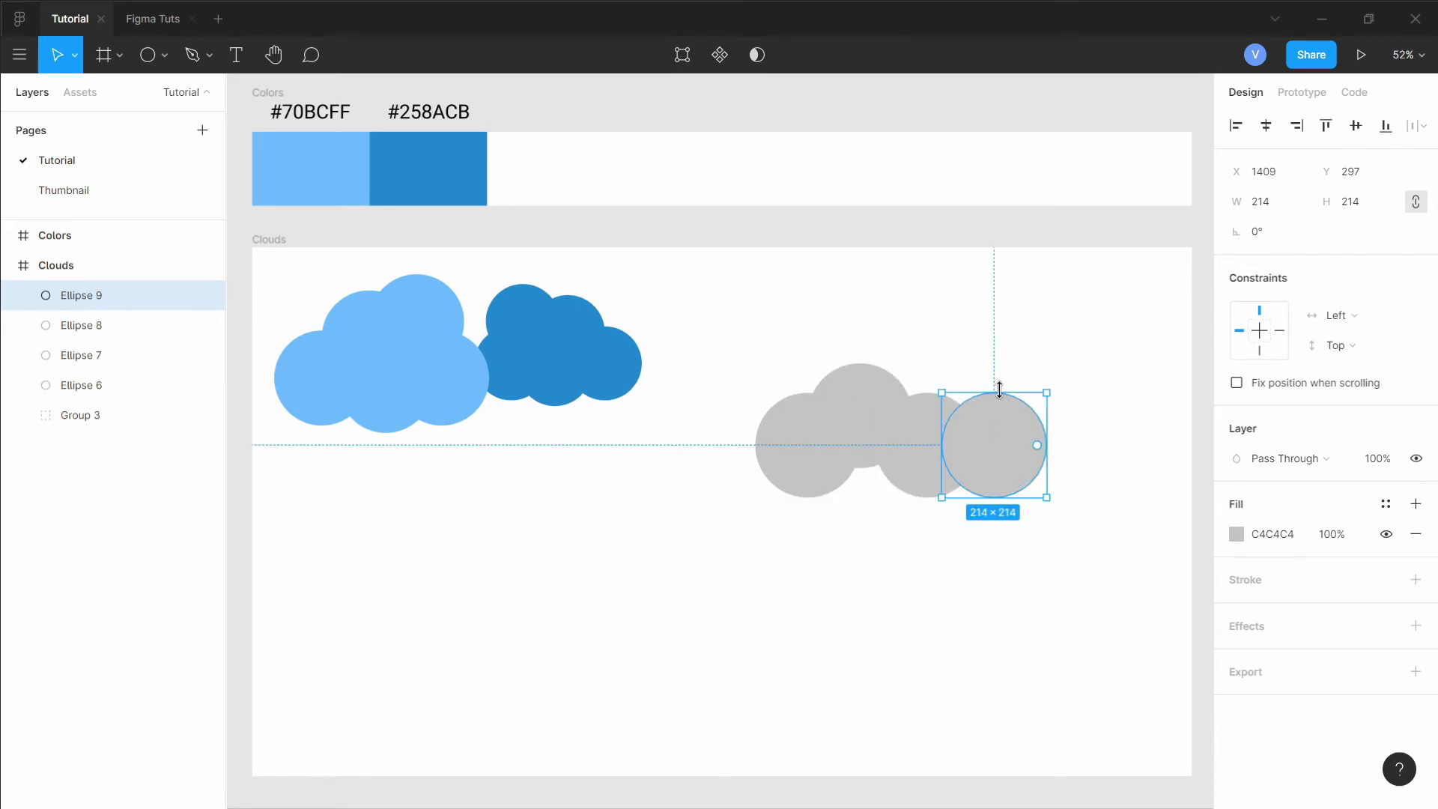
left_click_drag(999, 388, 989, 438)
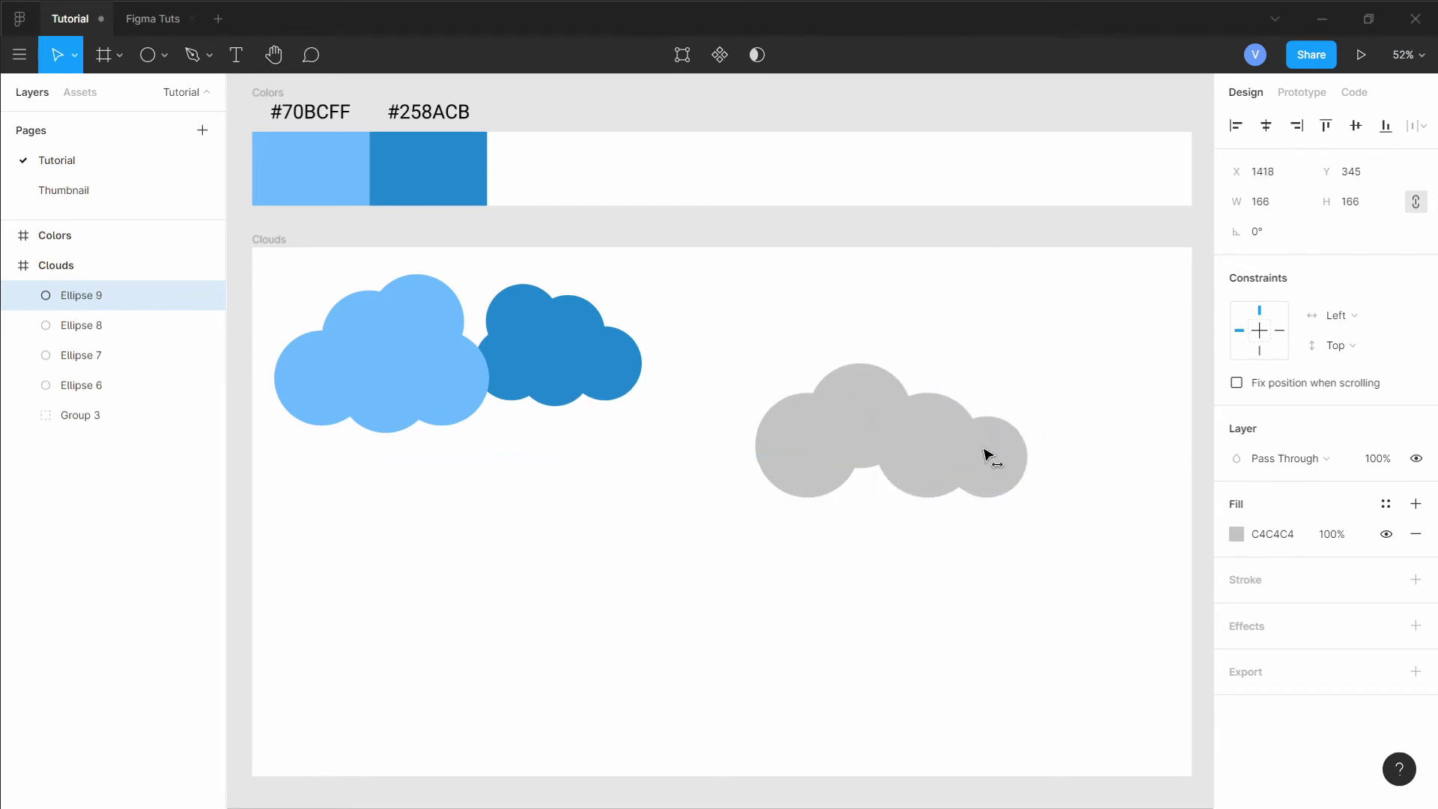
left_click(865, 454)
left_click(854, 530)
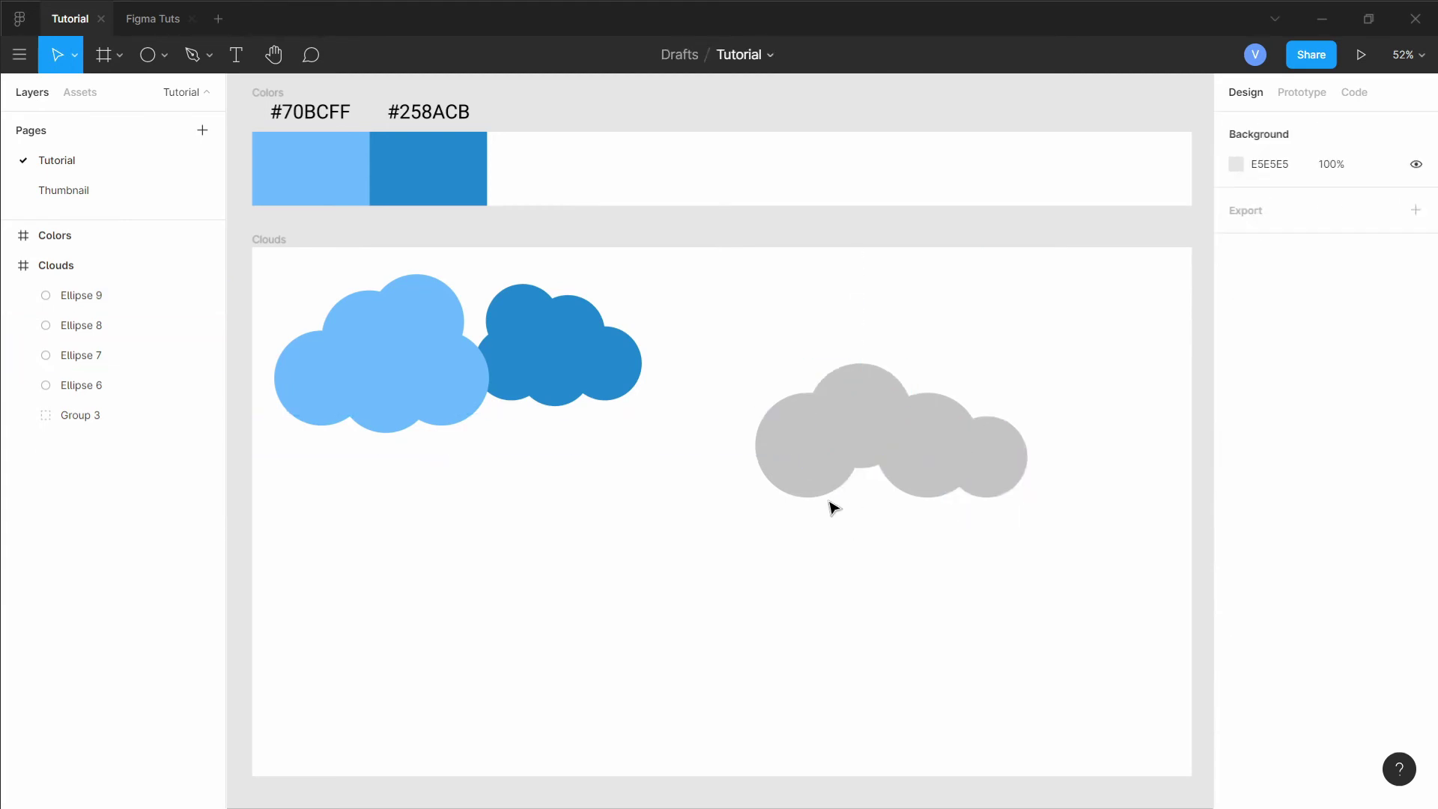
Fill the gaps along the second cloud's base with a rectangle about 366 × 90, extended slightly to the left
left_click(171, 67)
left_click(134, 96)
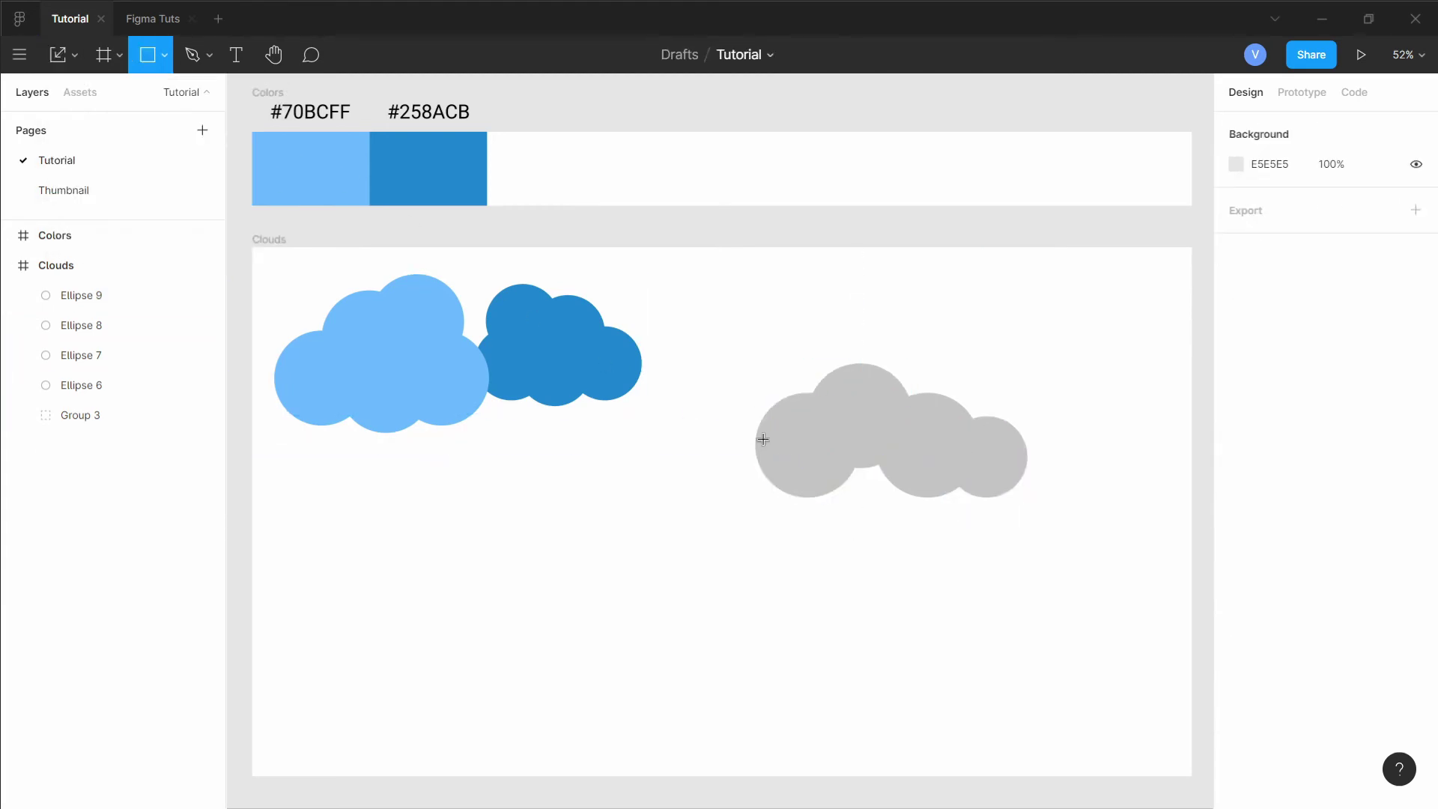
left_click_drag(805, 455, 987, 497)
left_click(957, 527)
left_click(813, 481)
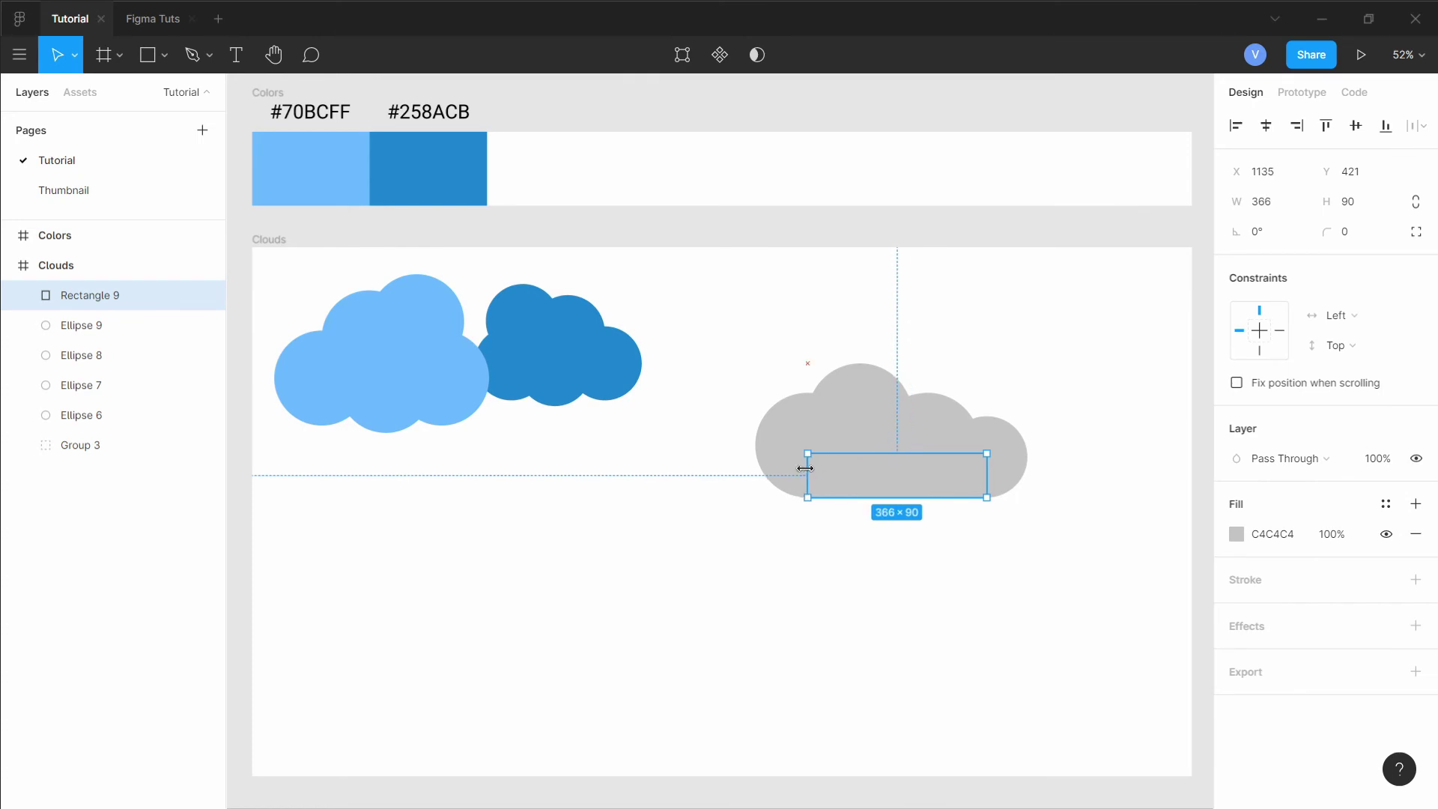
left_click_drag(805, 468, 803, 468)
left_click(814, 560)
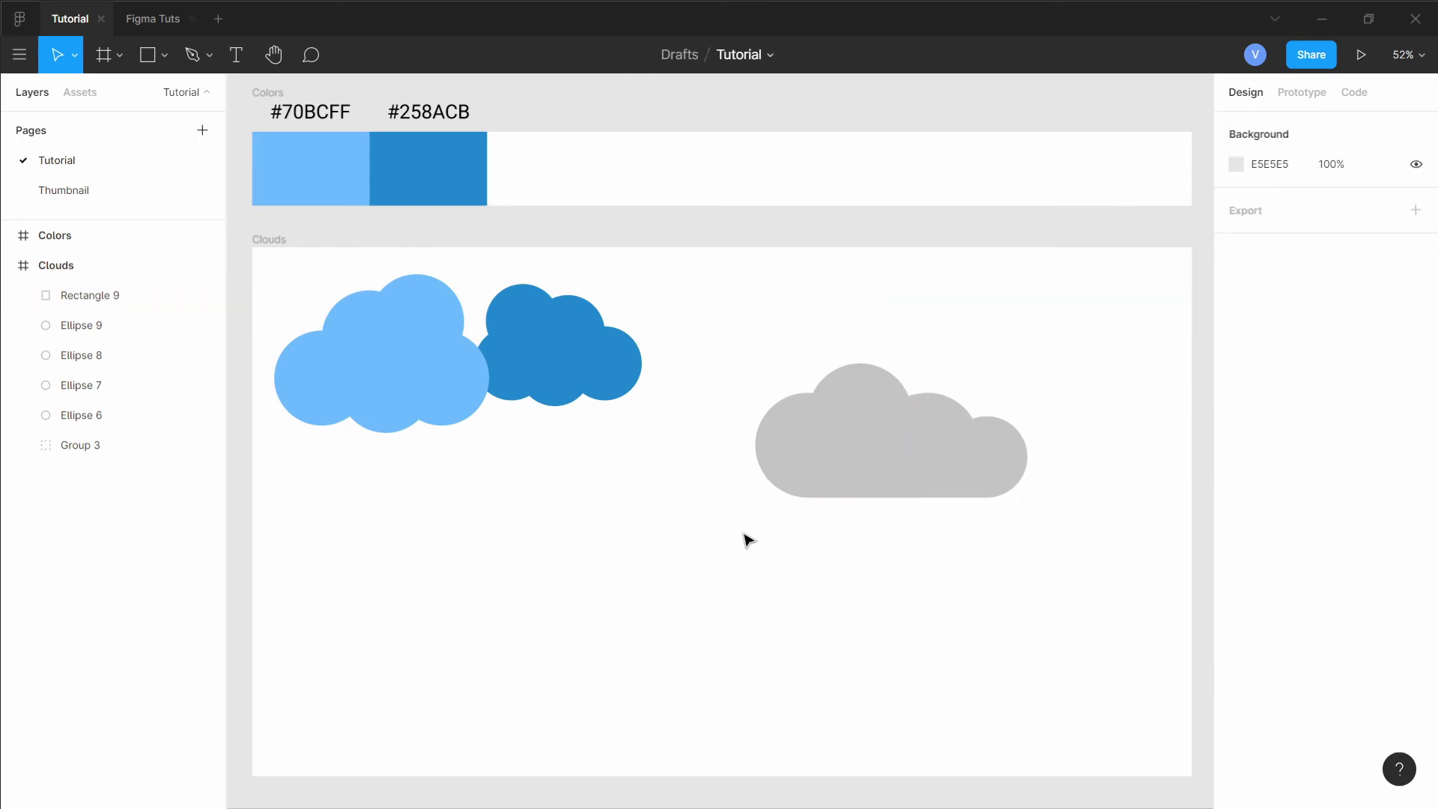
Combine the four circles and the base rectangle into one shape with a Union selection
left_click_drag(748, 539, 1036, 378)
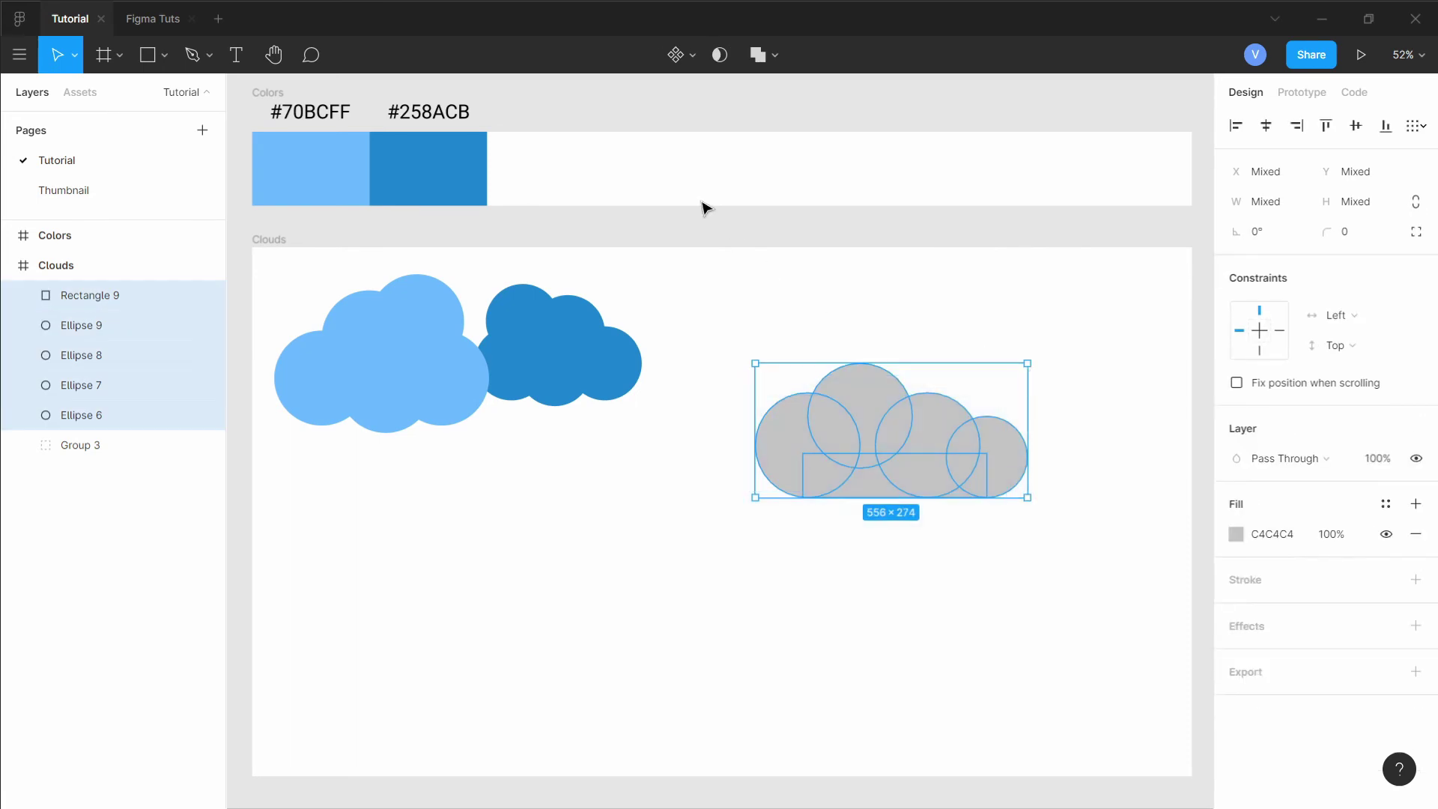
left_click(773, 53)
left_click(751, 98)
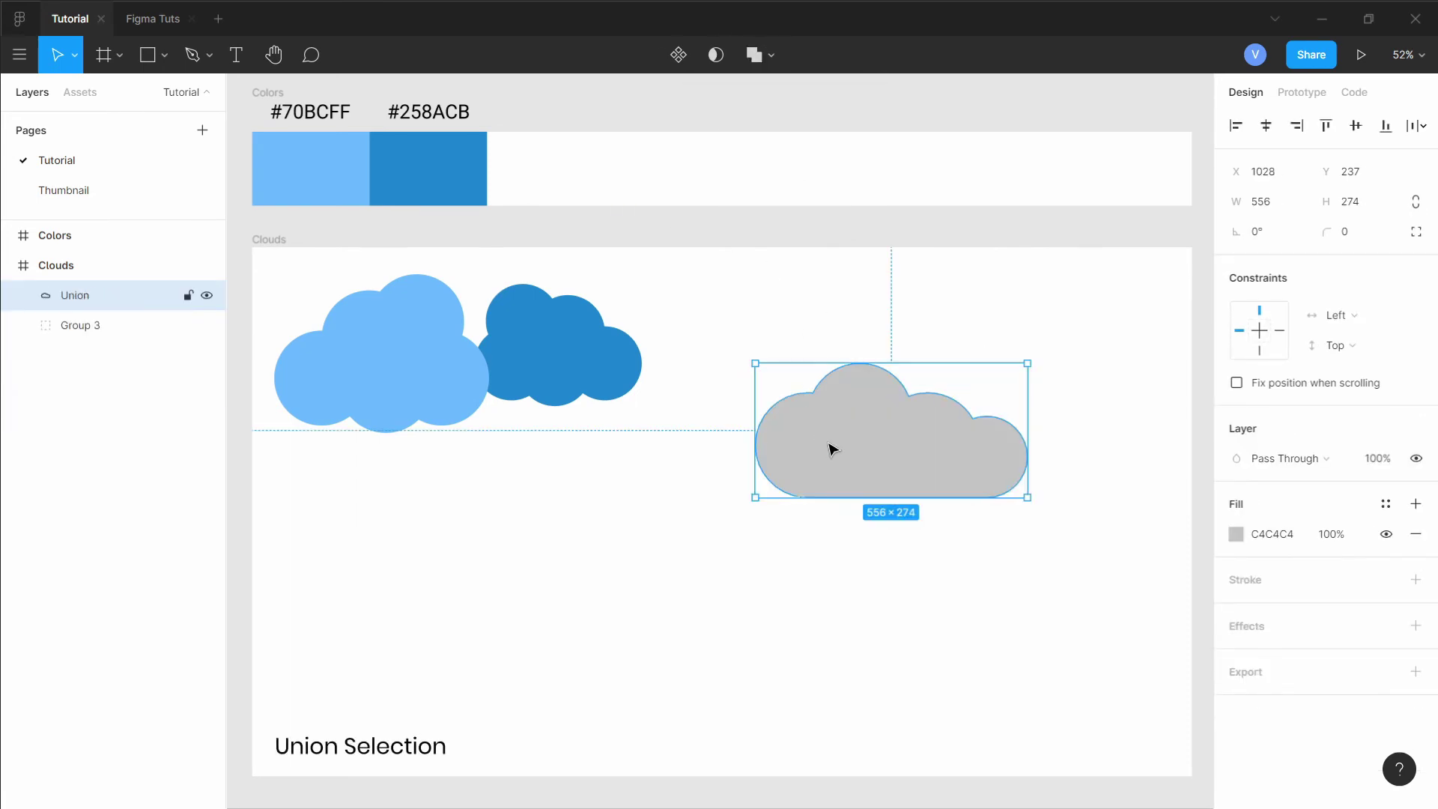
Fill the united flat-bottomed cloud with #258ACB and move it to the frame's upper right
key("i")
left_click(419, 154)
key("Escape")
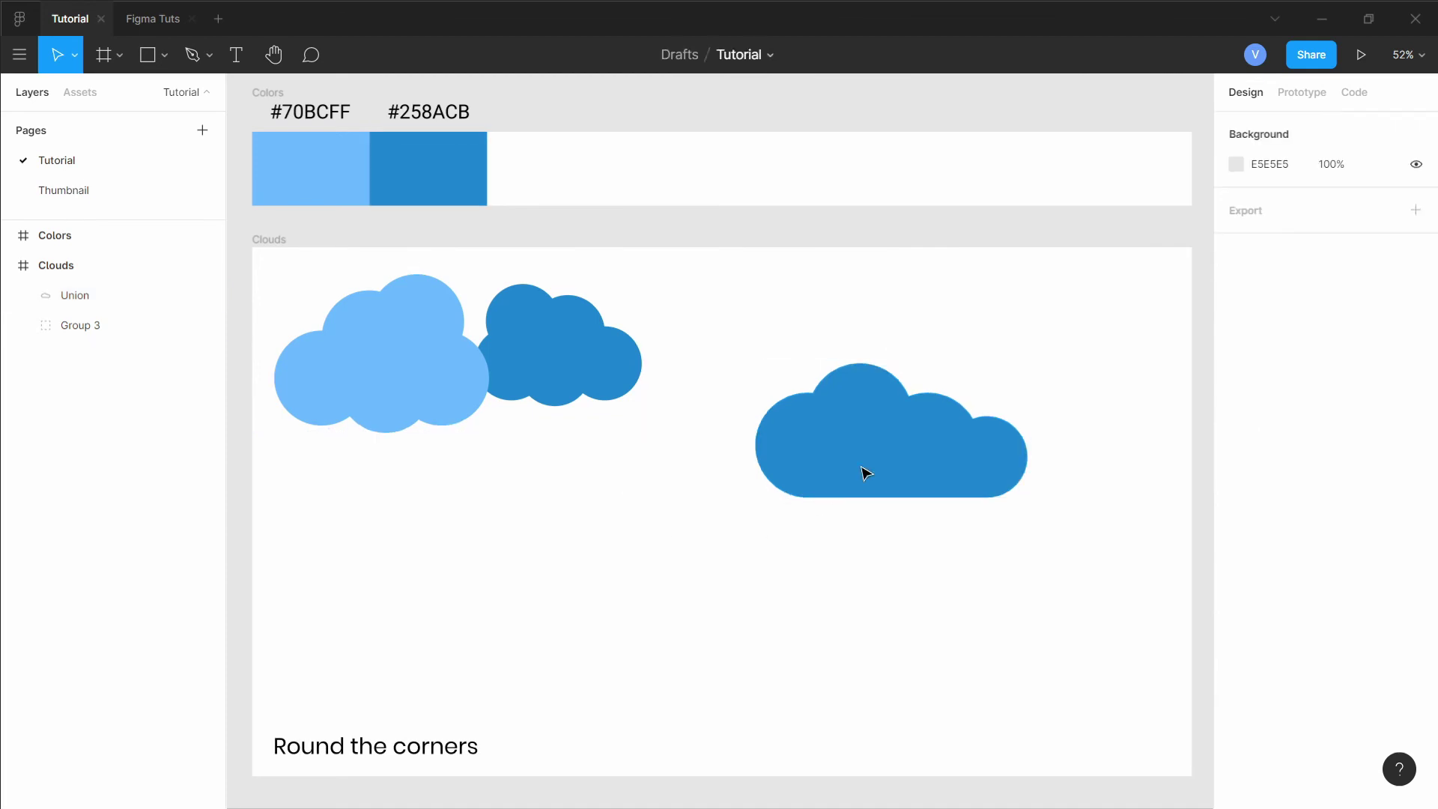
left_click_drag(866, 473, 950, 394)
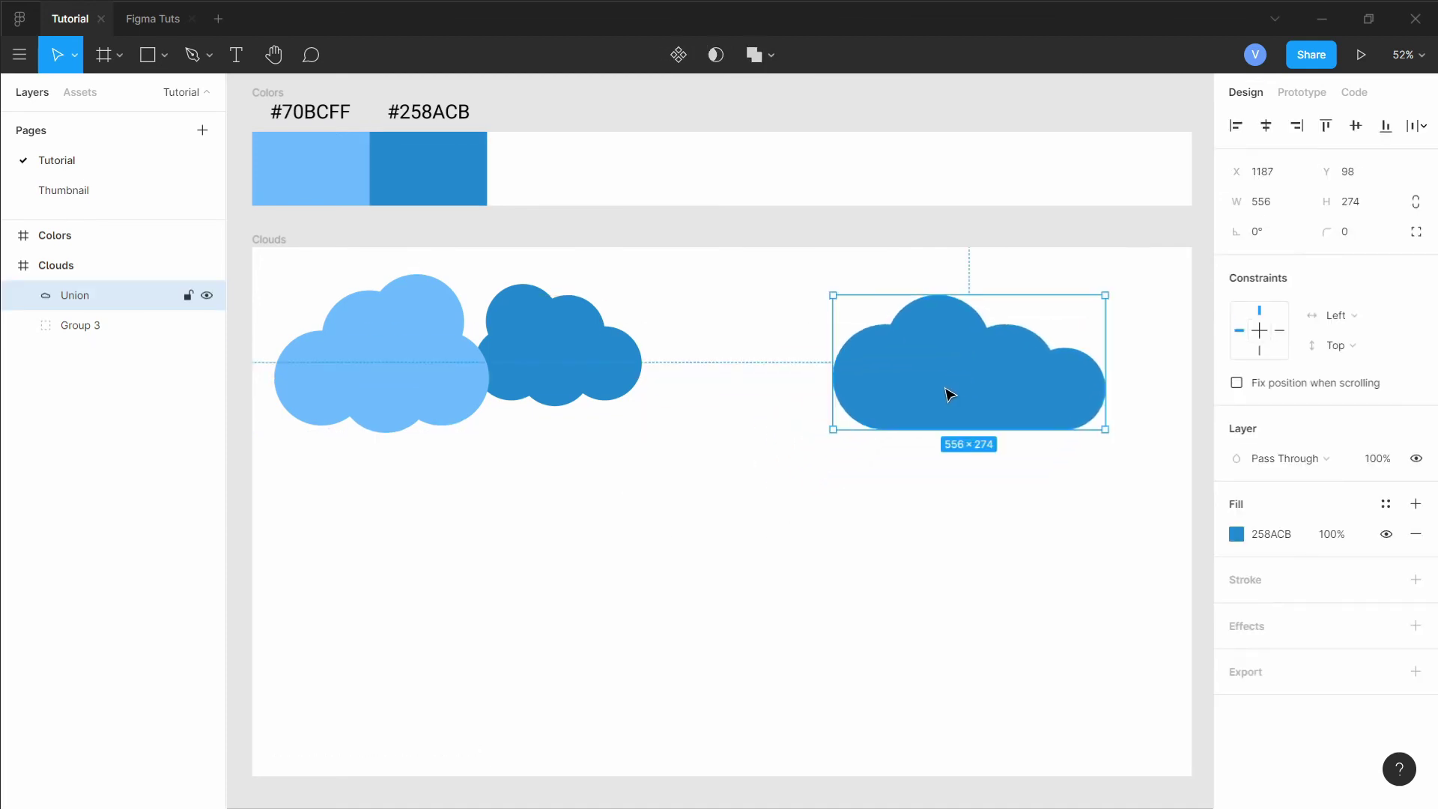
left_click(603, 574)
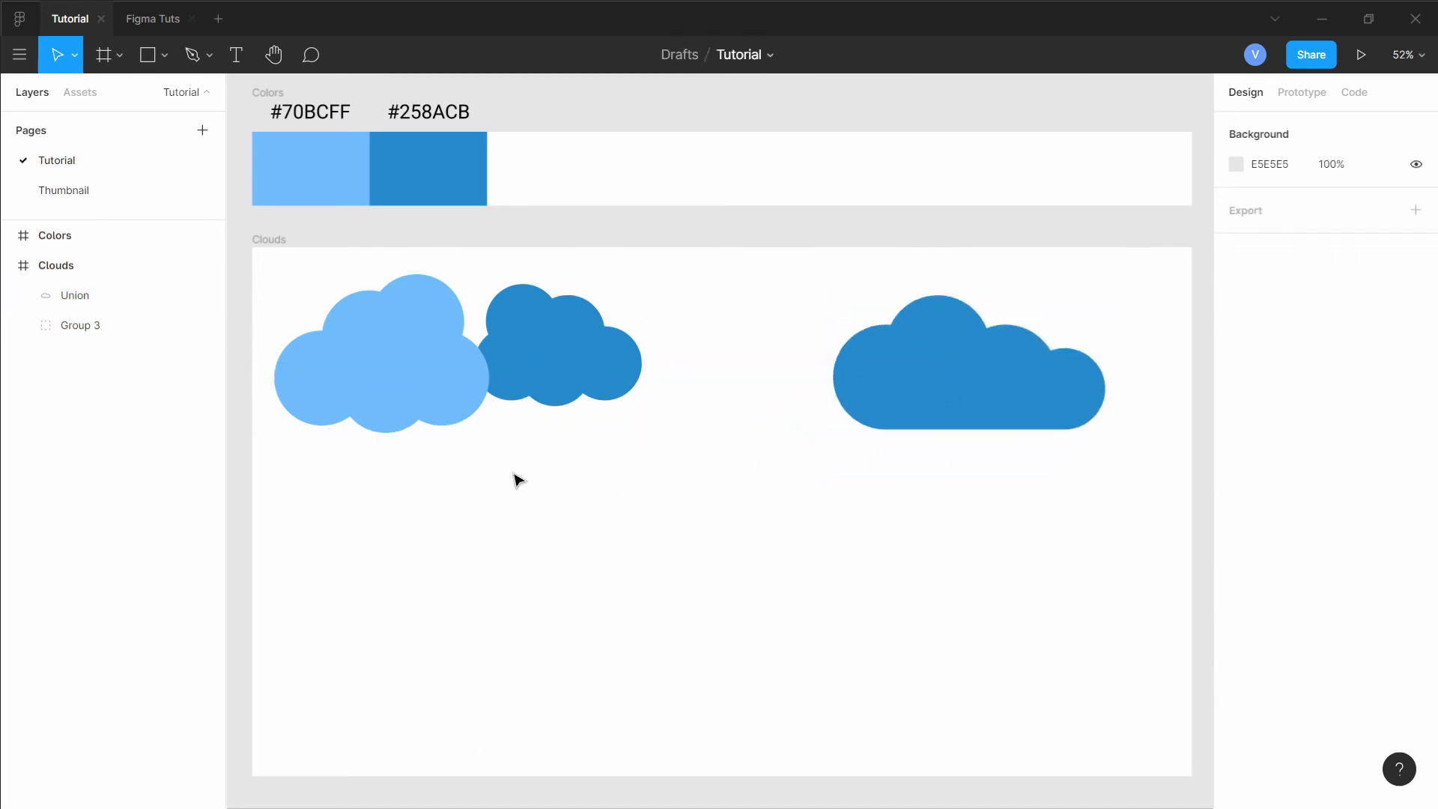
Stack three staggered bars of about 499 × 60 below the grouped clouds, with a separate 148 × 60 bar right of the top one
left_click(166, 55)
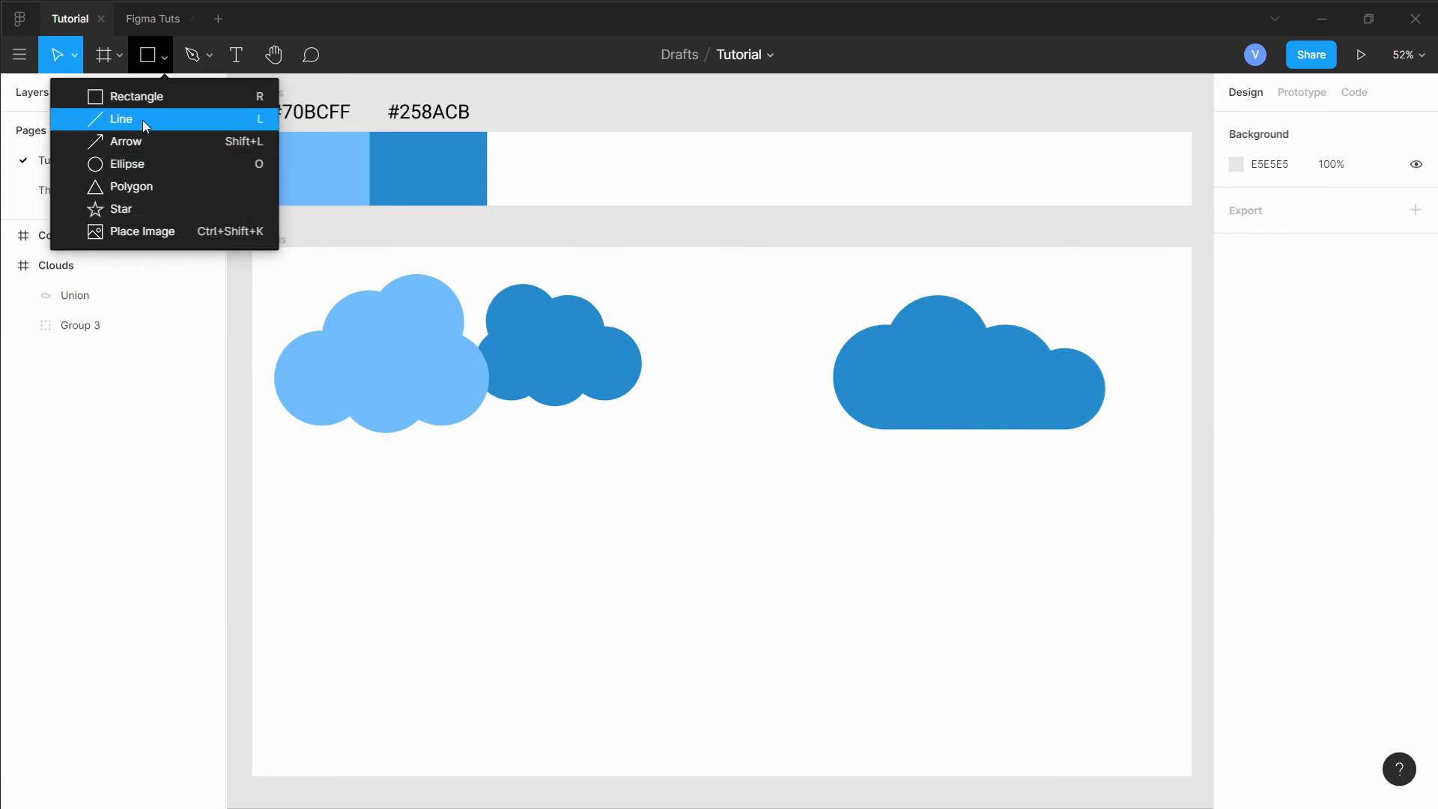
left_click(135, 95)
mouse_move(360, 528)
left_mouse_down()
mouse_move(539, 574)
mouse_move(604, 558)
left_mouse_up()
left_click_drag(476, 552, 676, 545)
left_click(497, 577)
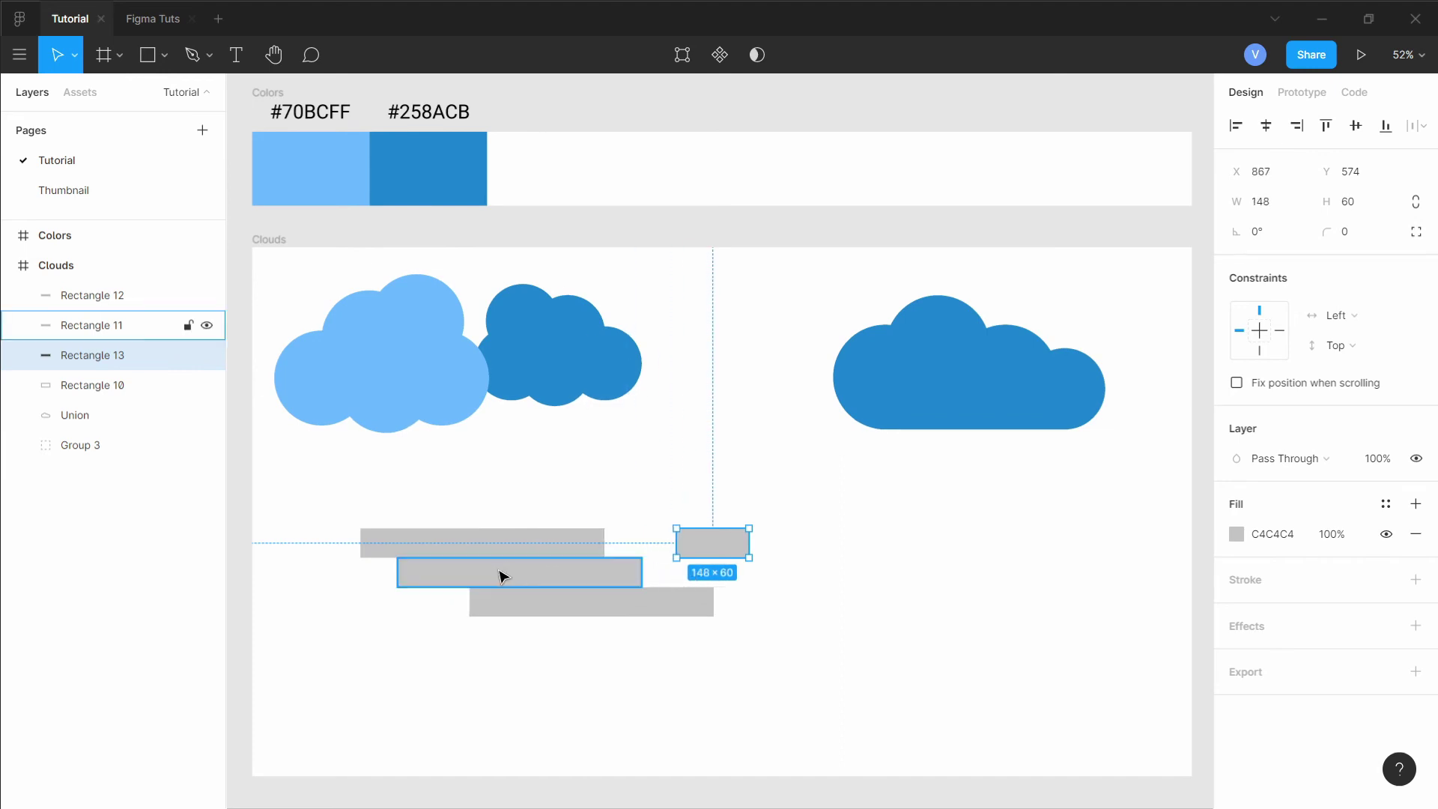
Duplicate the bottom bar to its left and shorten the copy into a small detached block
left_click_drag(514, 607, 362, 612)
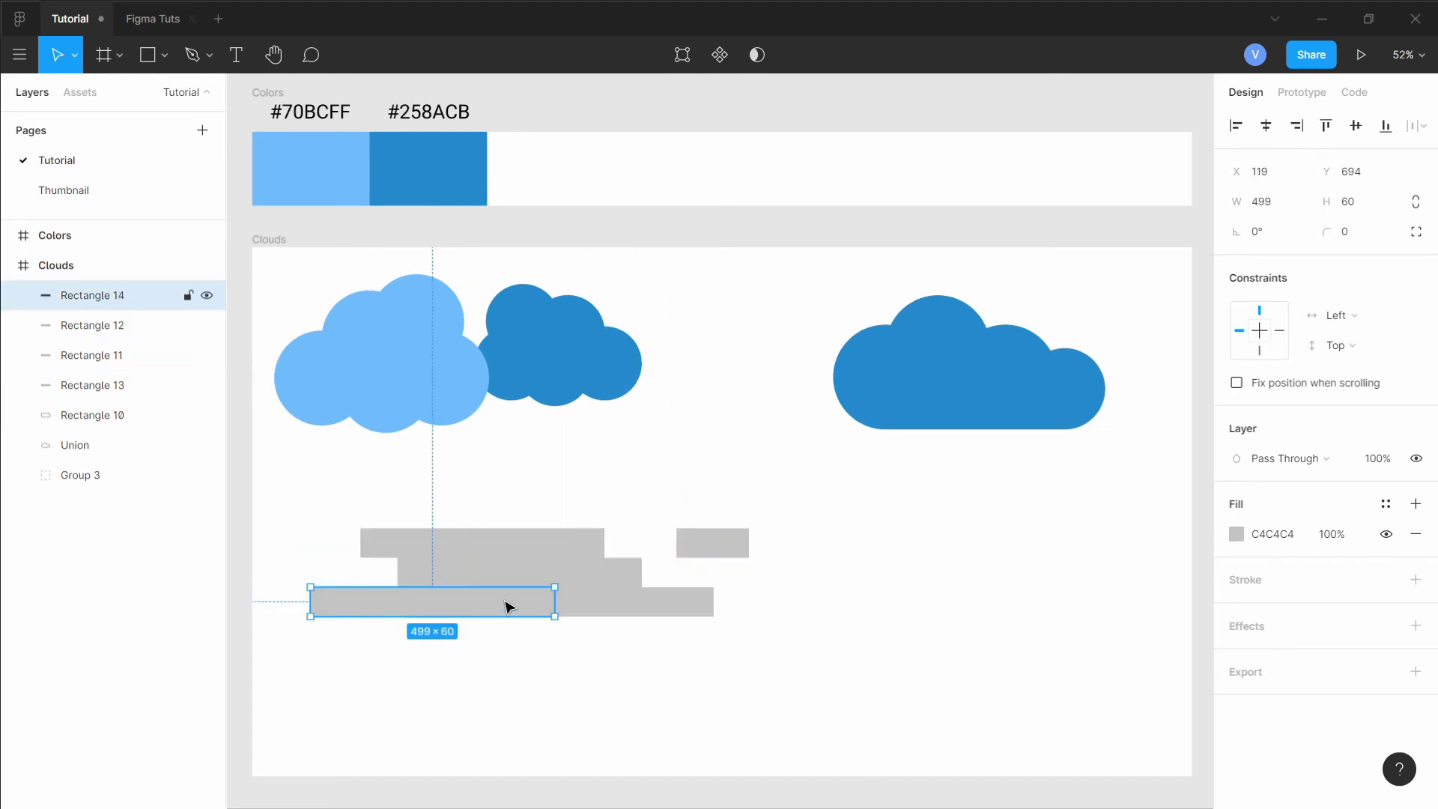
left_click_drag(553, 601, 352, 604)
left_click(404, 637)
Unite all five bars into one shape with a corner radius of 100
left_click_drag(295, 498, 813, 633)
left_click(758, 59)
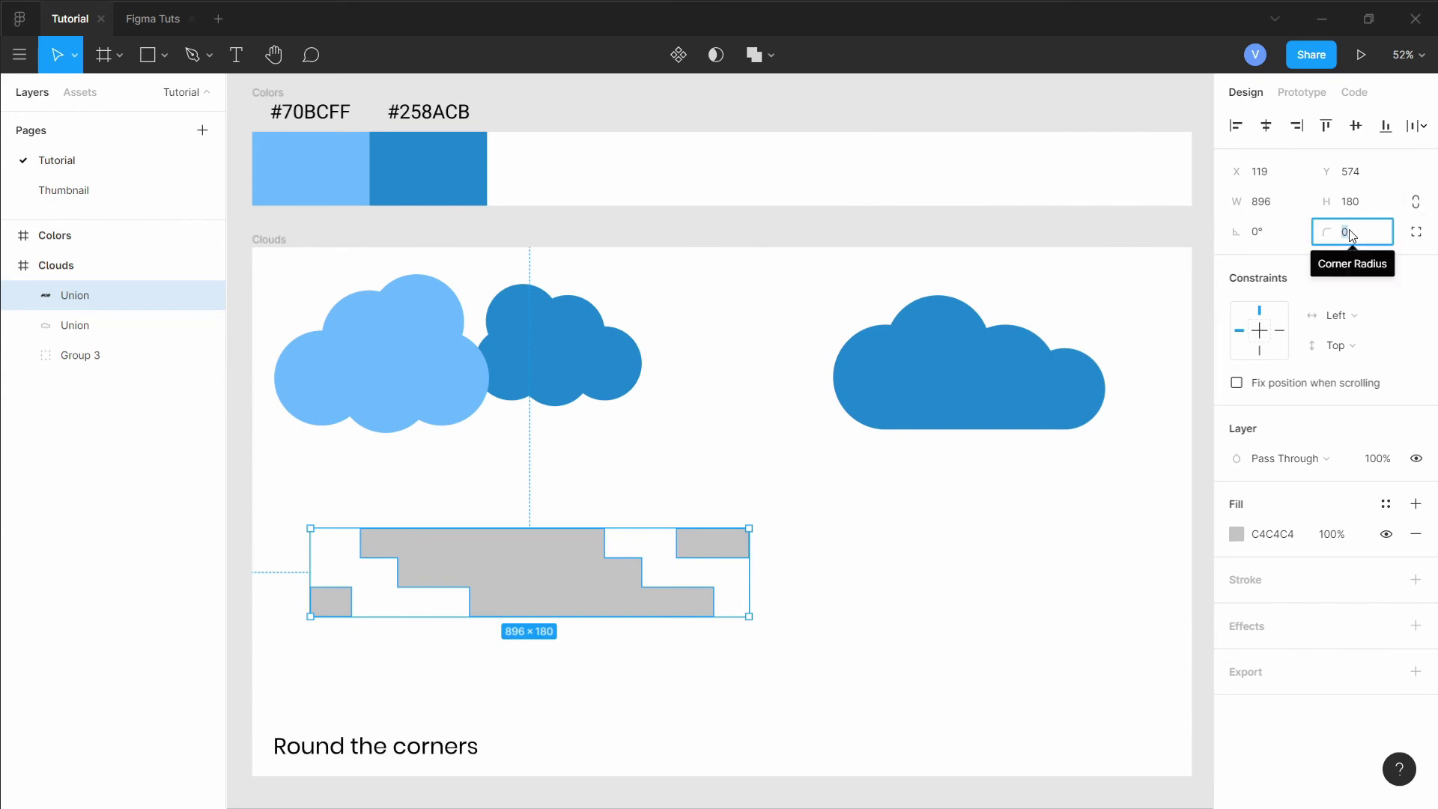
type("100")
key("Return")
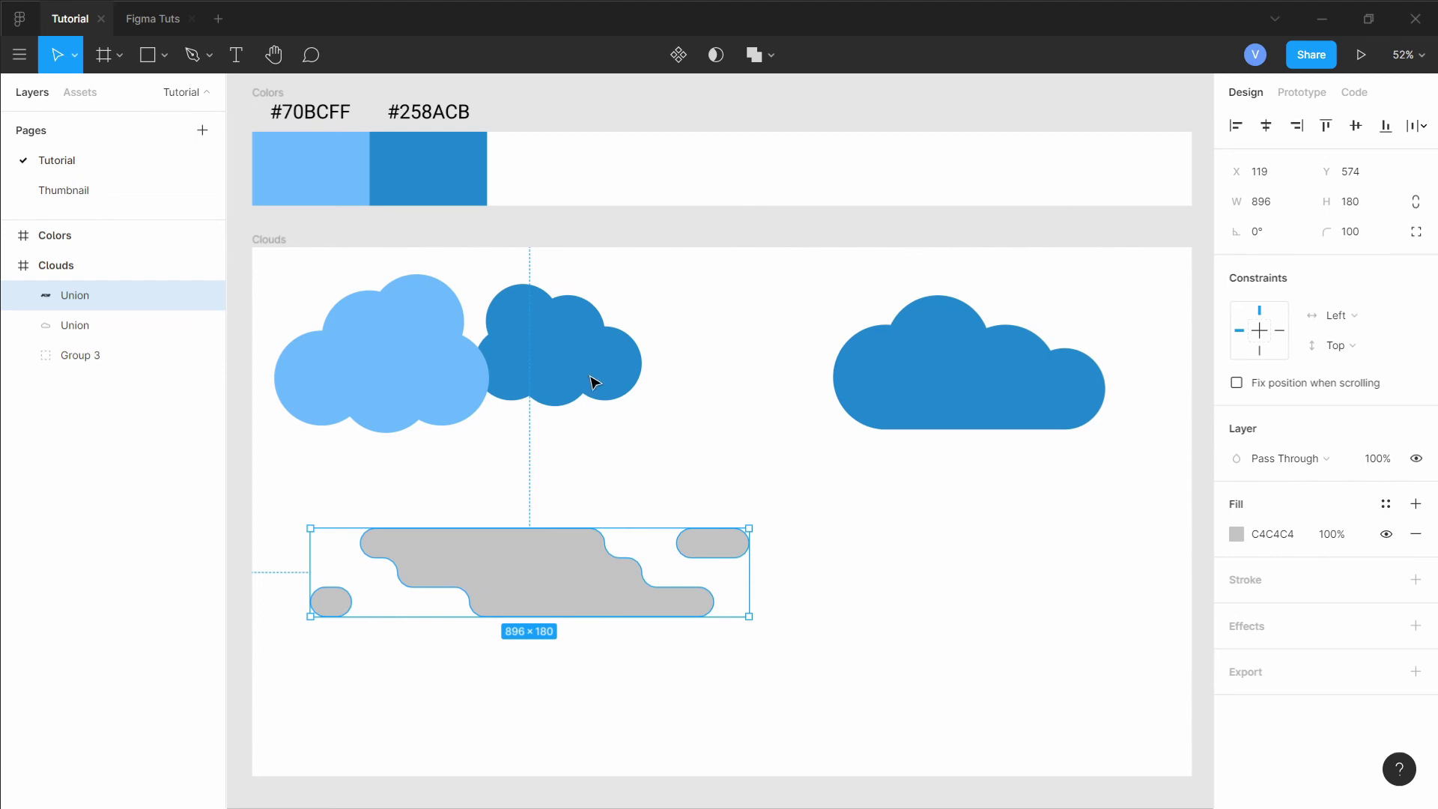
Fill the rounded bar cloud with #70BCFF sampled from the palette
key("i")
left_click(318, 149)
left_click(880, 616)
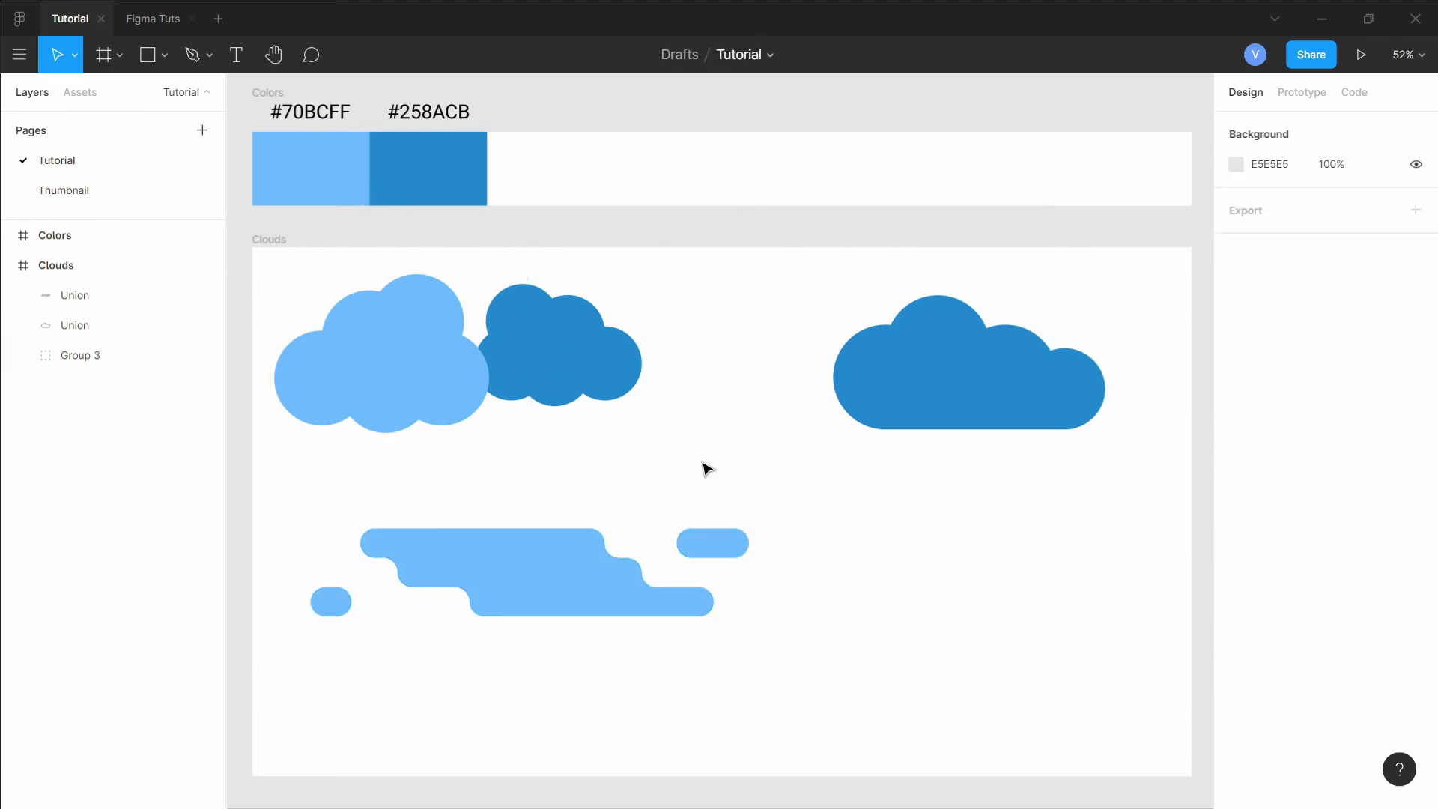
Draw a bar of about 449 × 61 beside the light blue bar cloud and duplicate it directly below, staggered to the right
left_click(149, 55)
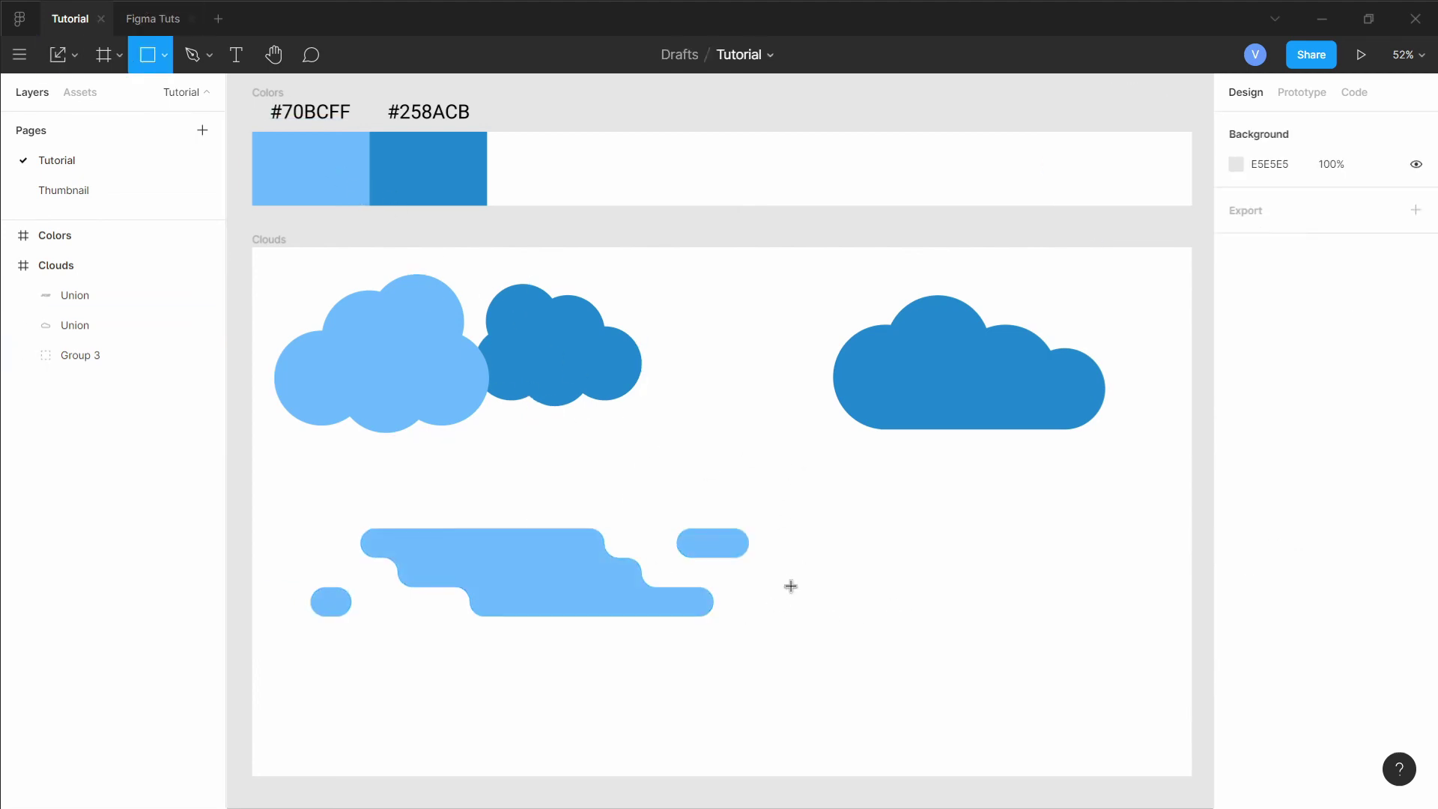
left_click_drag(816, 575, 1036, 605)
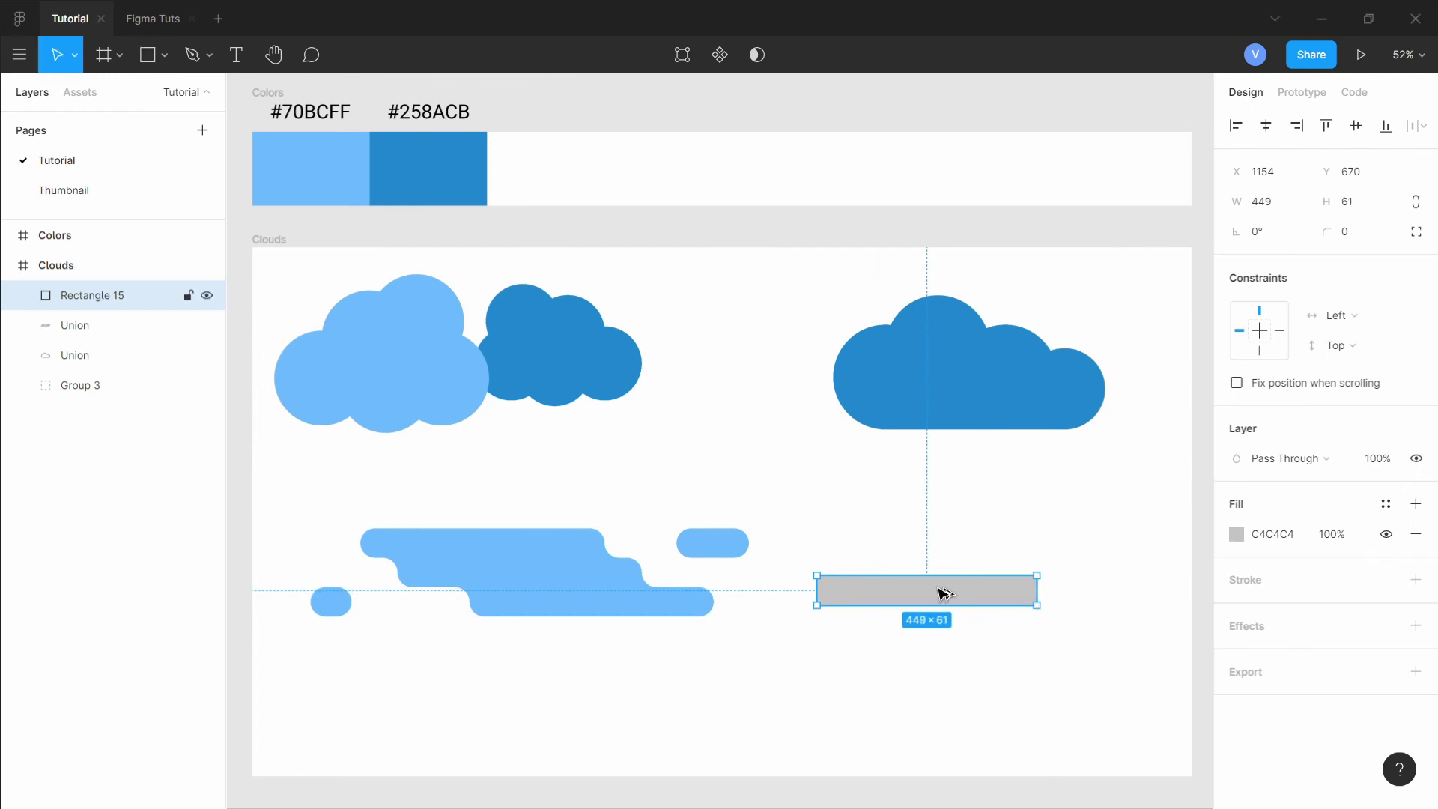
mouse_move(933, 590)
left_mouse_down("alt")
mouse_move(964, 622)
mouse_move(1020, 636)
mouse_move(1029, 619)
mouse_move(1107, 604)
left_mouse_up("alt")
Duplicate the upper grey bar to its right and shorten the copy to a width of 61, making a square
left_click(990, 589)
left_click_drag(929, 592, 1119, 600)
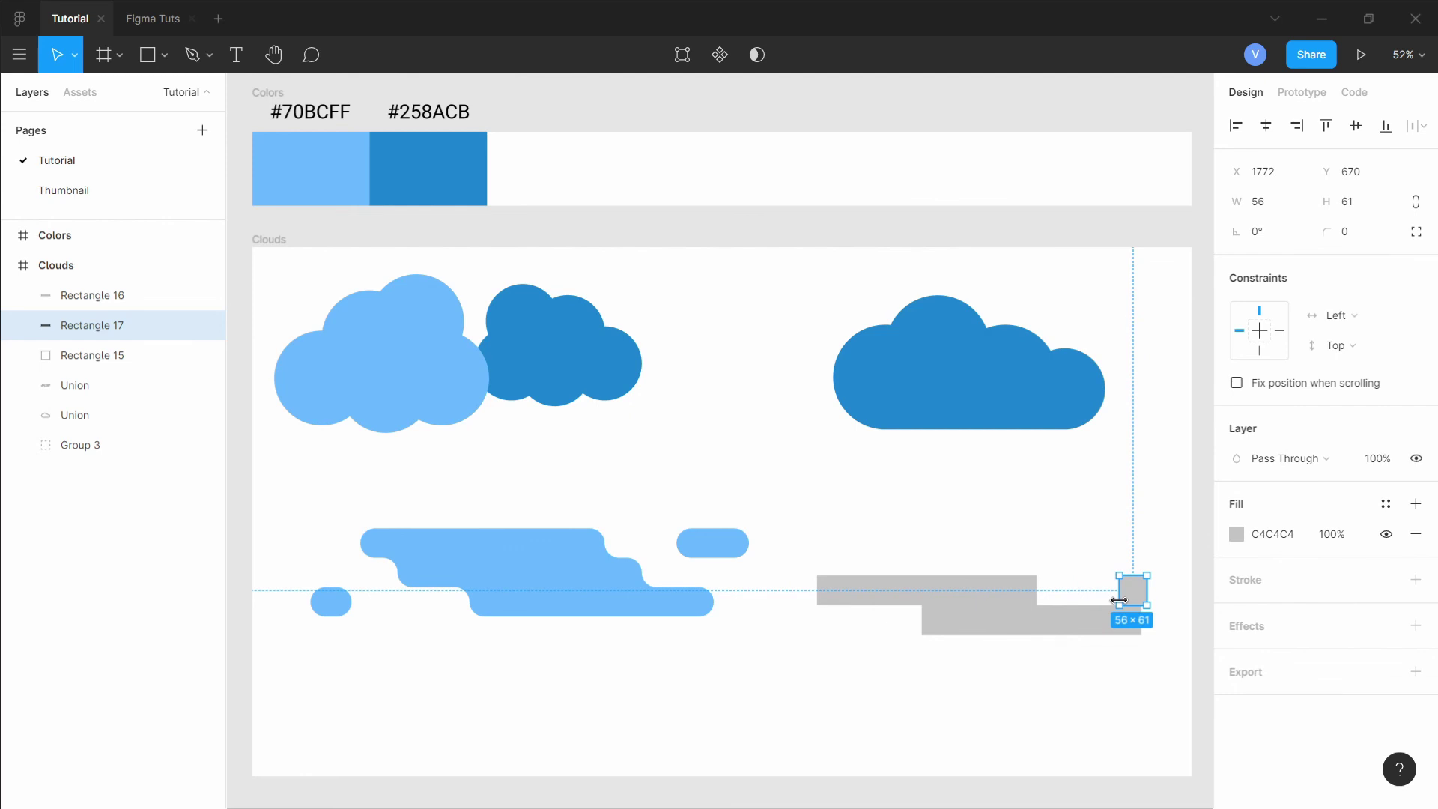
left_click(1271, 200)
type("61")
key("Return")
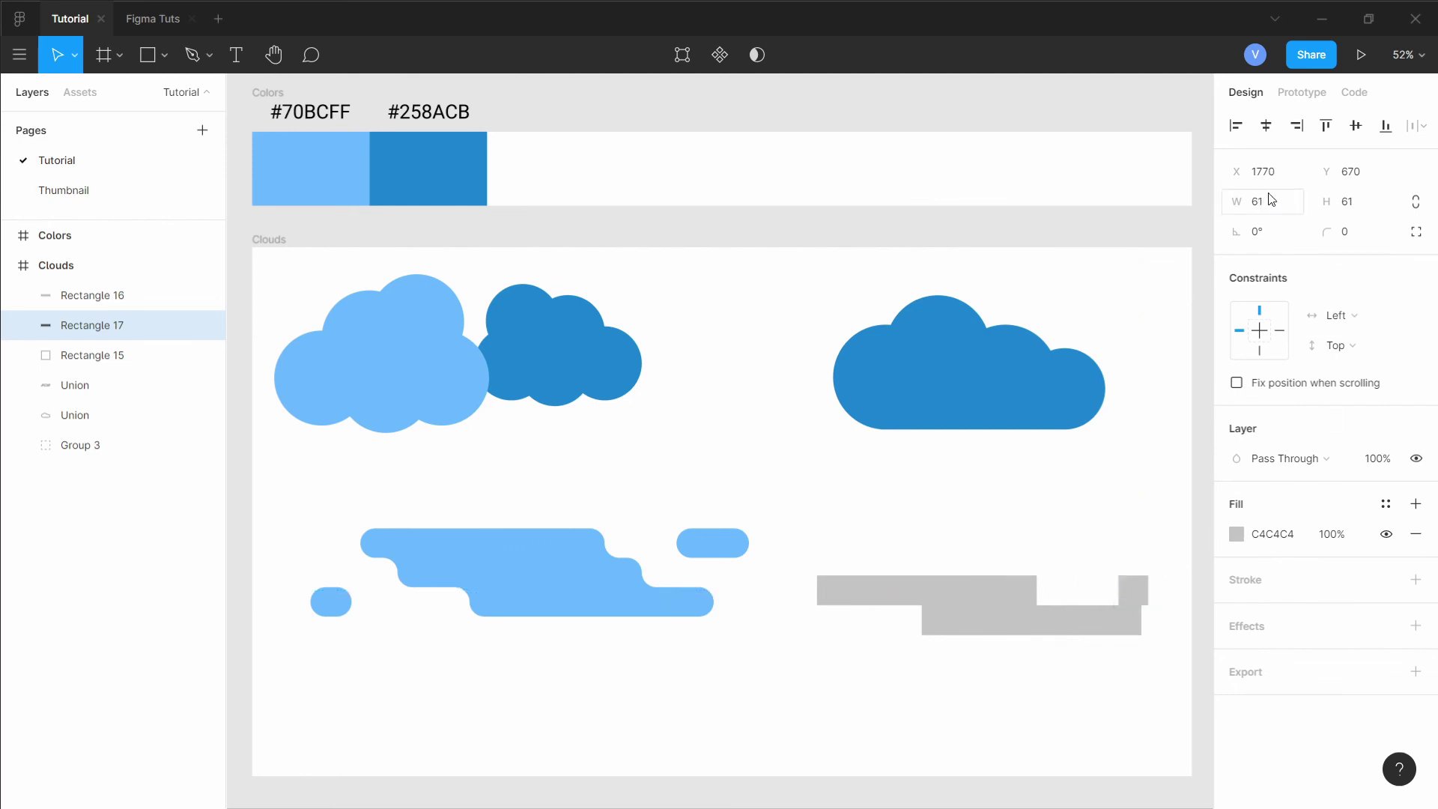
Shift the lower grey bar slightly left and move the small square further right, clear of both bars
left_click_drag(1139, 597, 1178, 598)
left_click_drag(1020, 619, 997, 624)
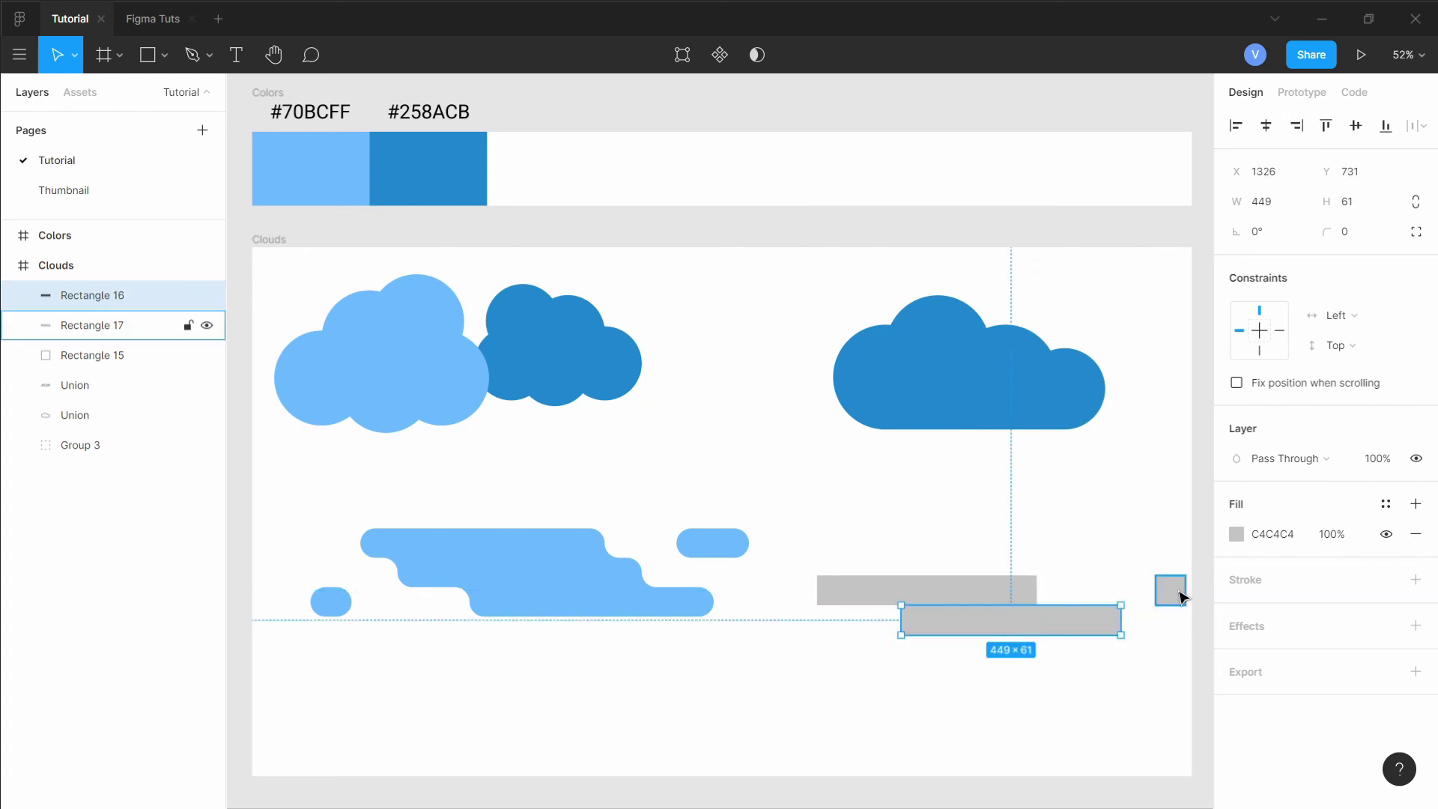
left_click_drag(1179, 596, 1161, 597)
Unite the two grey bars and the square into one shape with a corner radius of 100
left_click(930, 555)
left_click_drag(846, 542, 1201, 659)
left_click(756, 55)
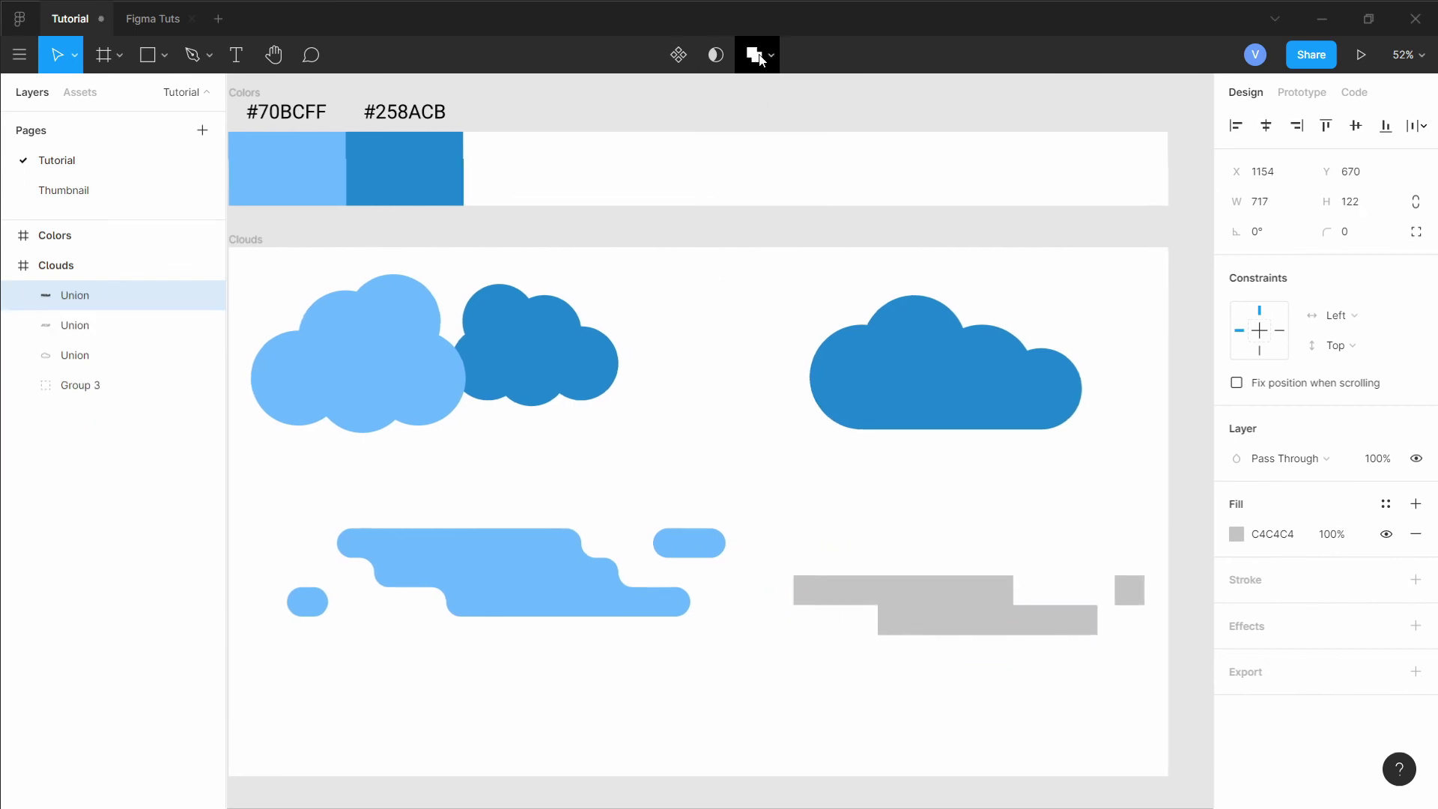
left_click(1358, 238)
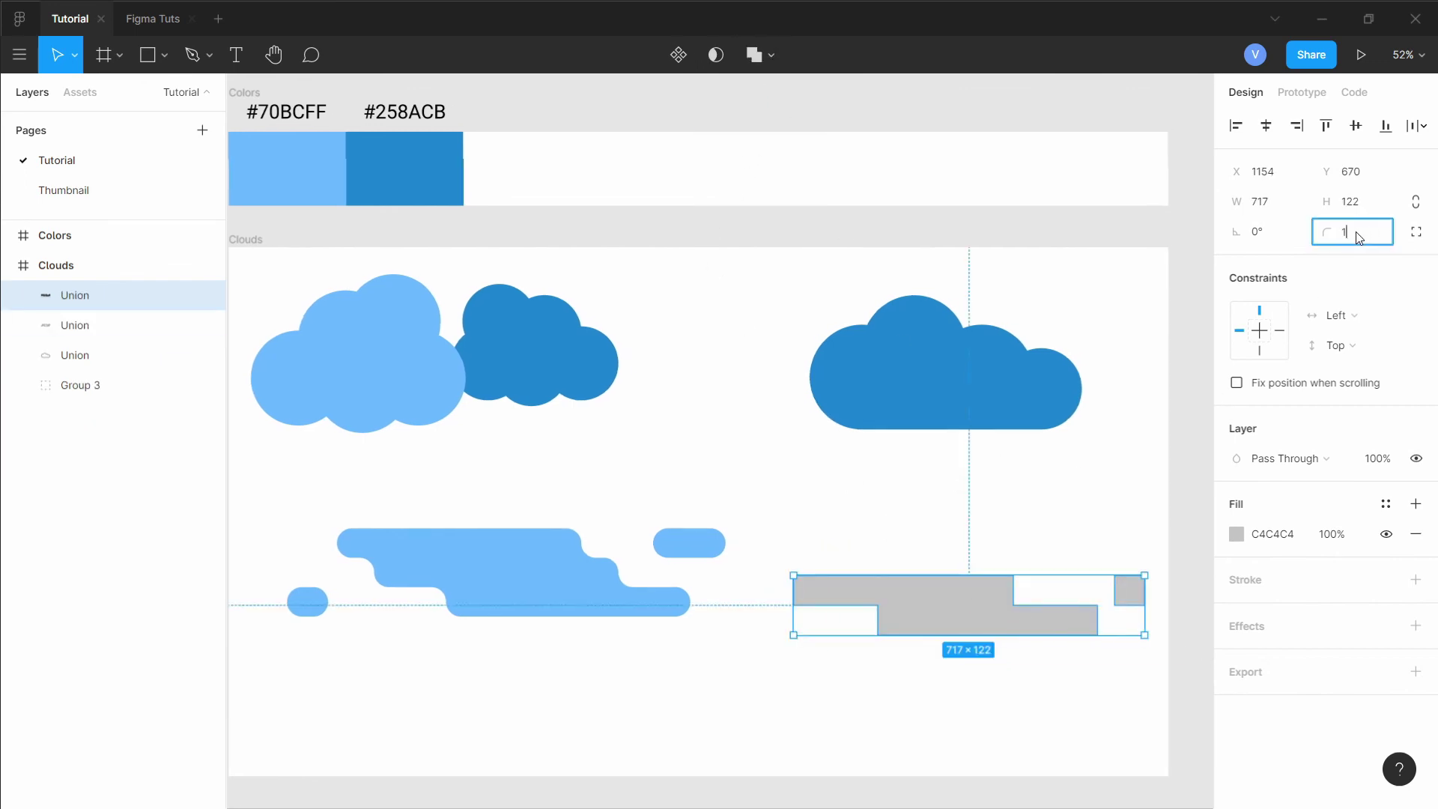
key("Return")
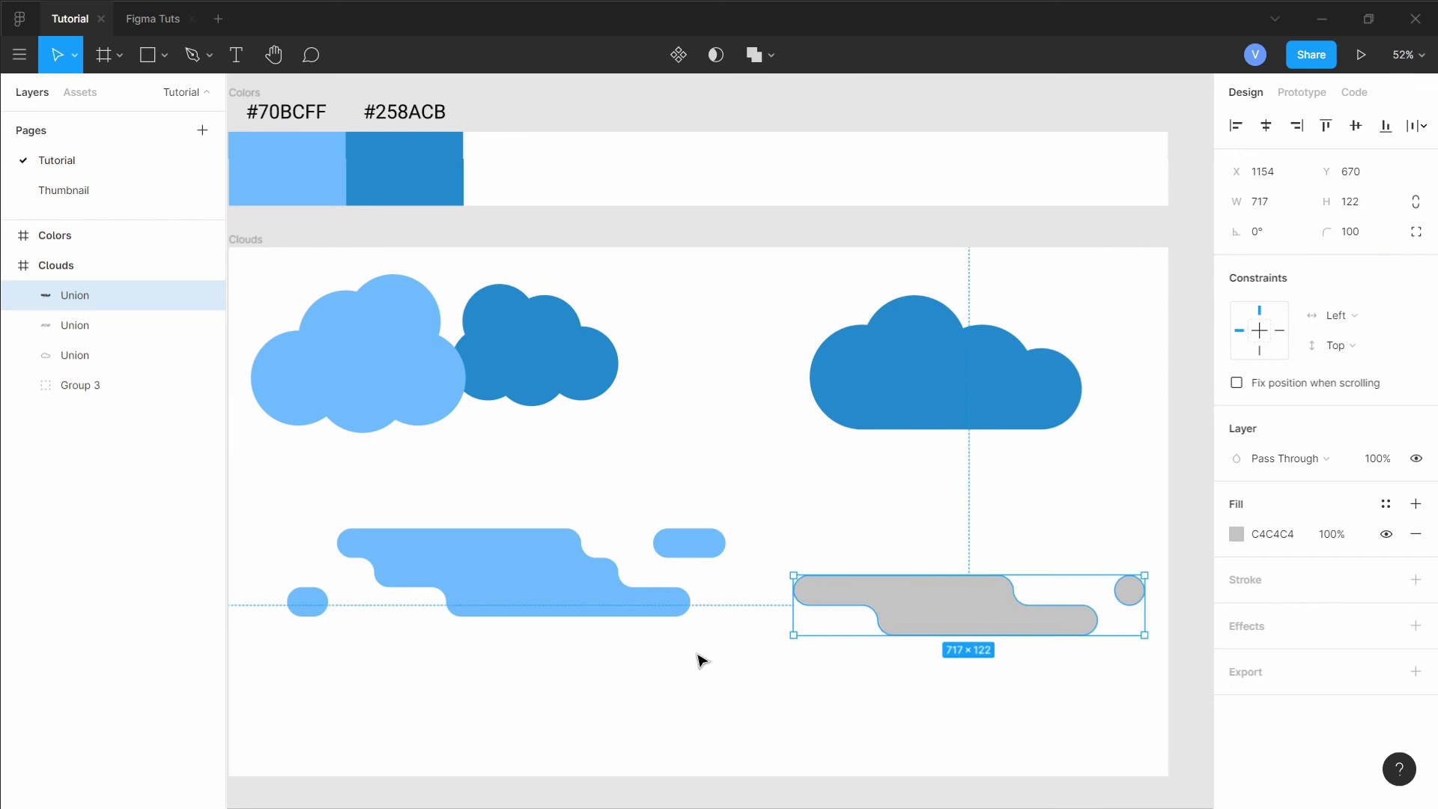
Fill the new rounded bar cloud with #258ACB sampled from the palette
left_click_drag(700, 658, 726, 654)
key("i")
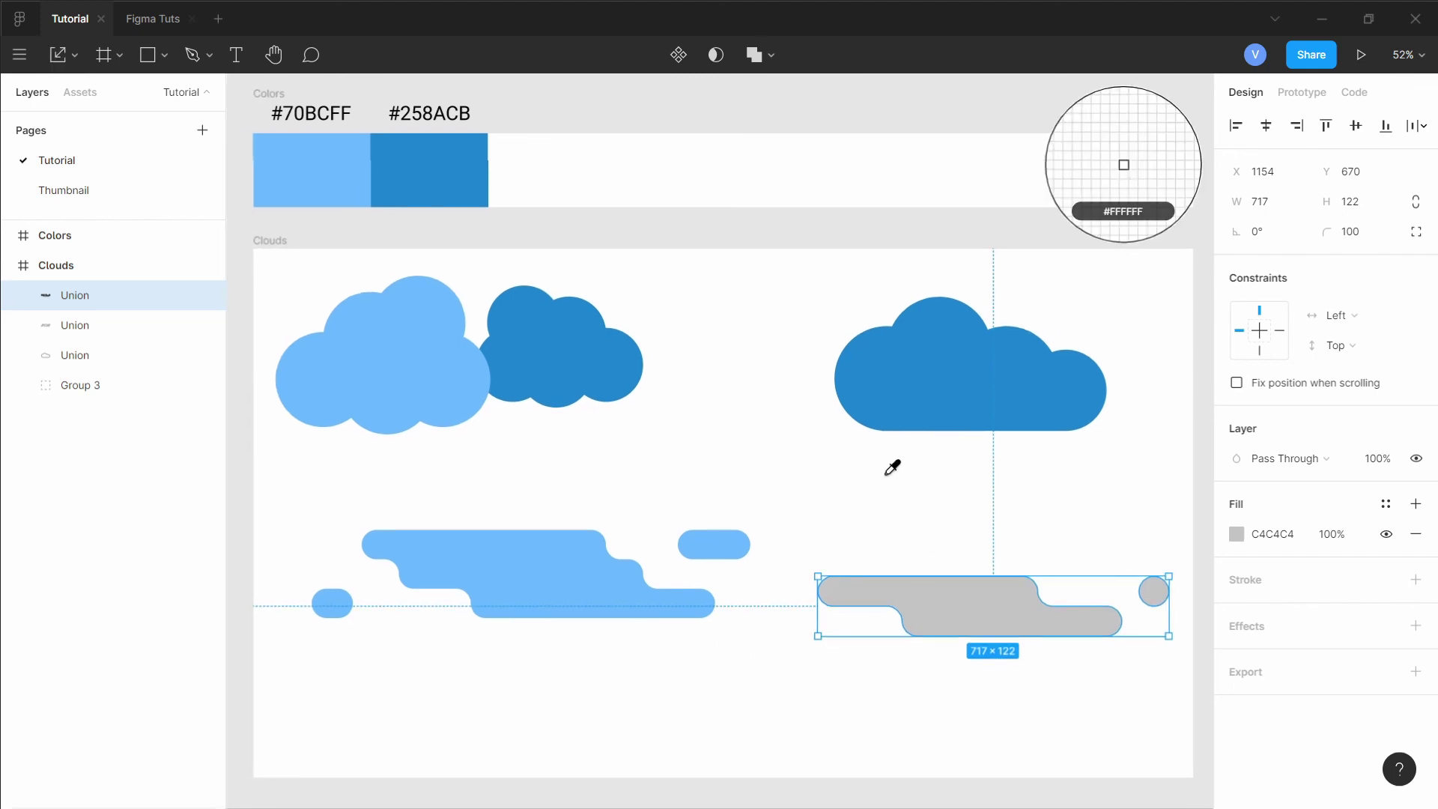
left_click(459, 168)
left_click(713, 523)
Reposition both bar clouds lower in the Clouds frame and move the single cloud and the grouped clouds to balance the layout
left_click_drag(545, 615, 546, 664)
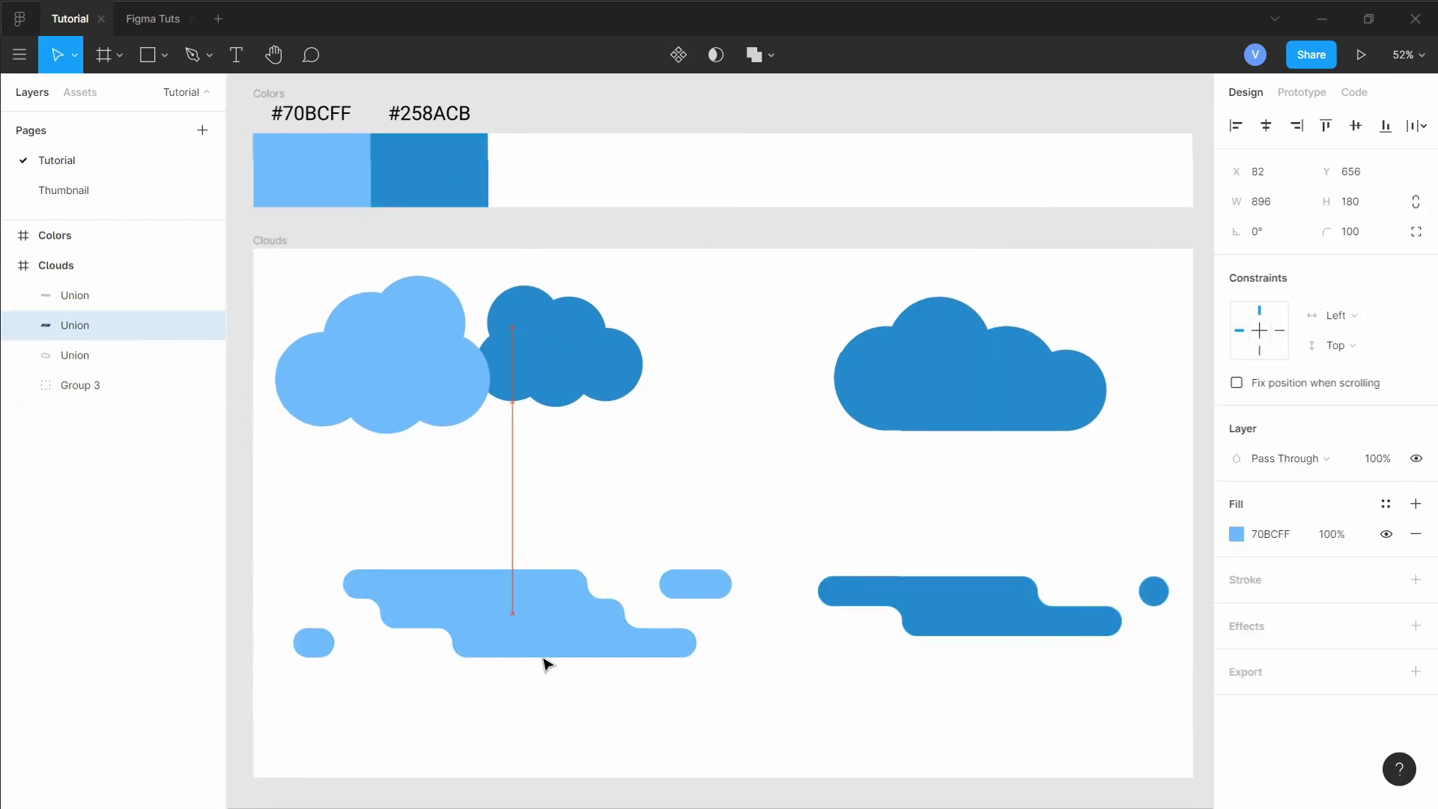
left_click_drag(946, 591, 933, 620)
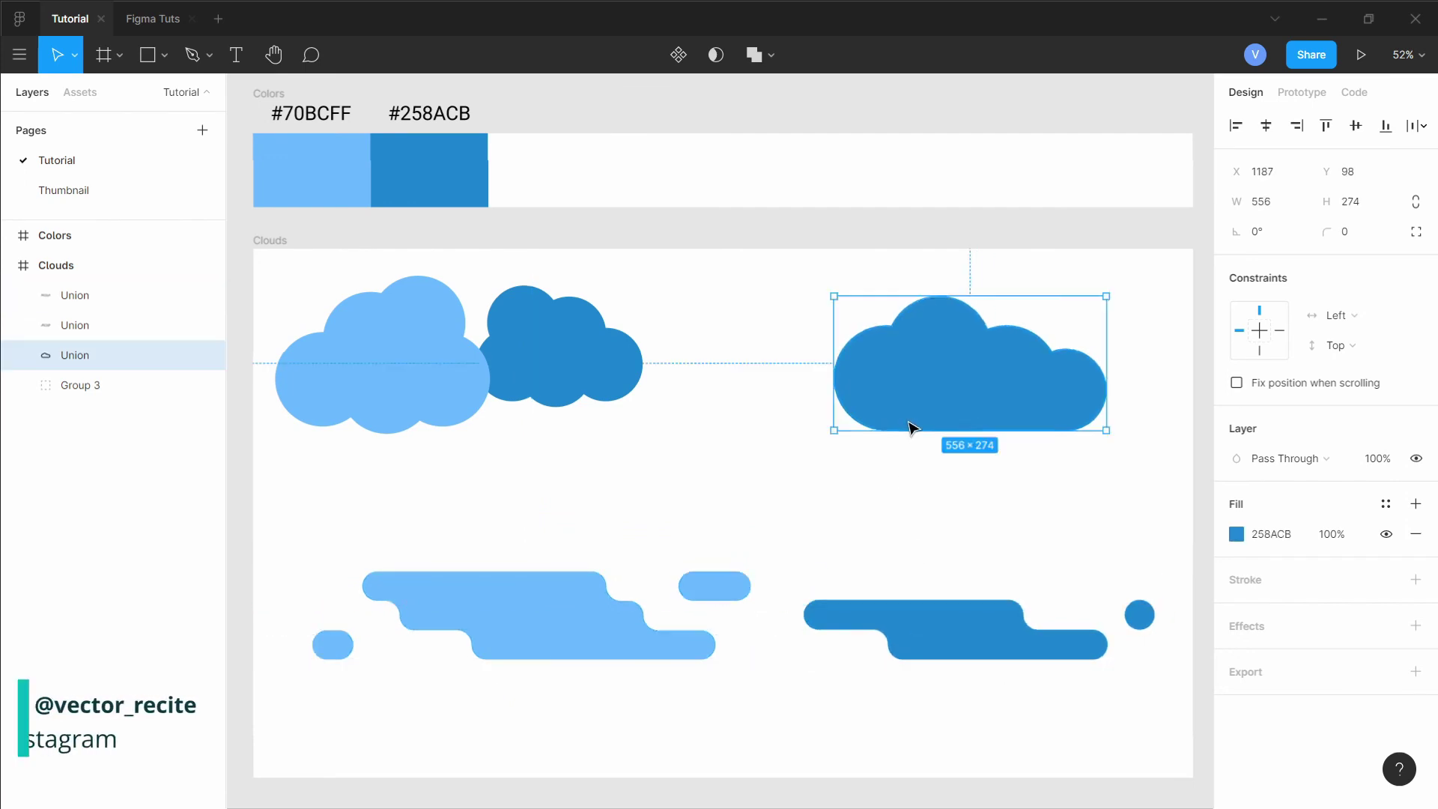
left_click_drag(911, 427, 901, 441)
left_click_drag(452, 376, 496, 406)
left_click(886, 783)
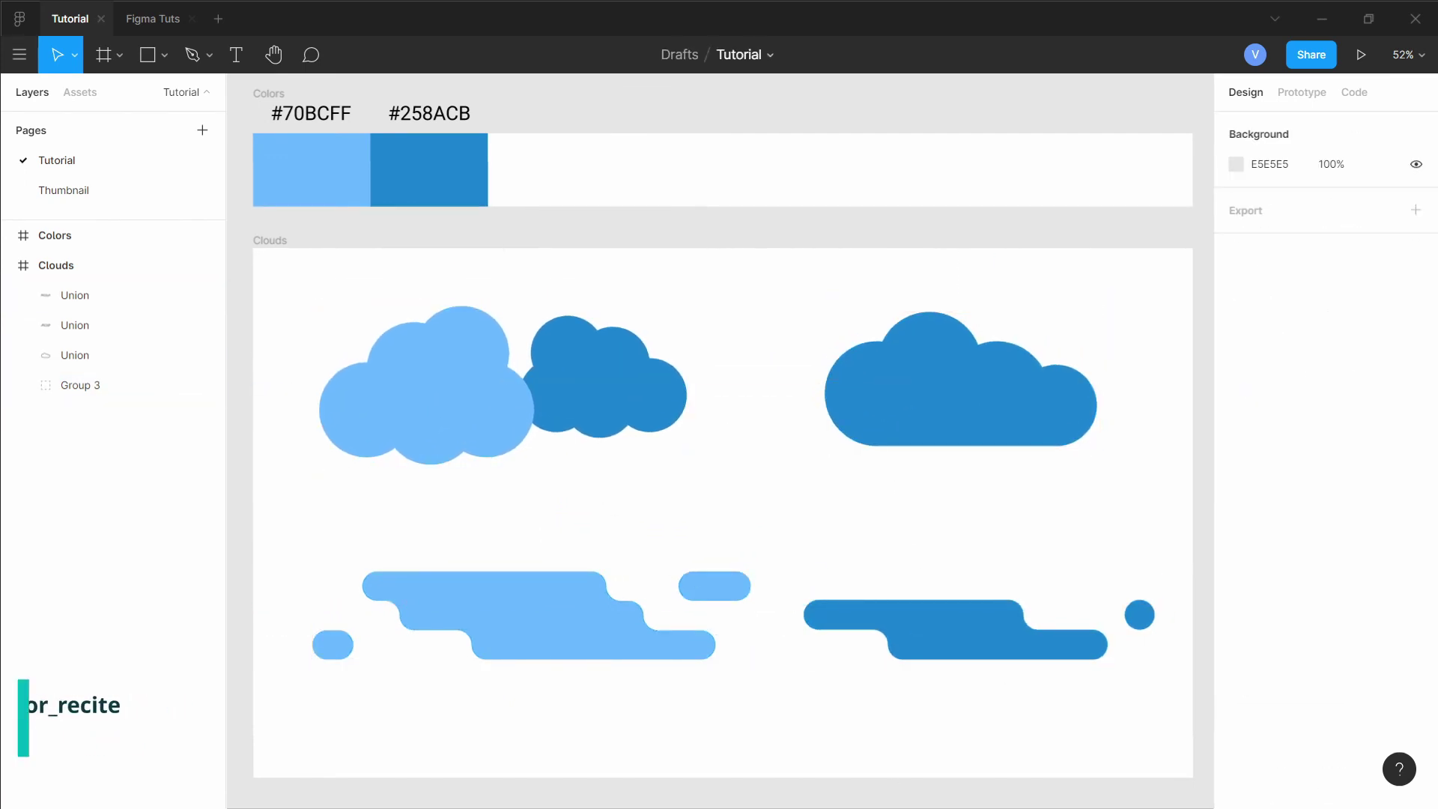